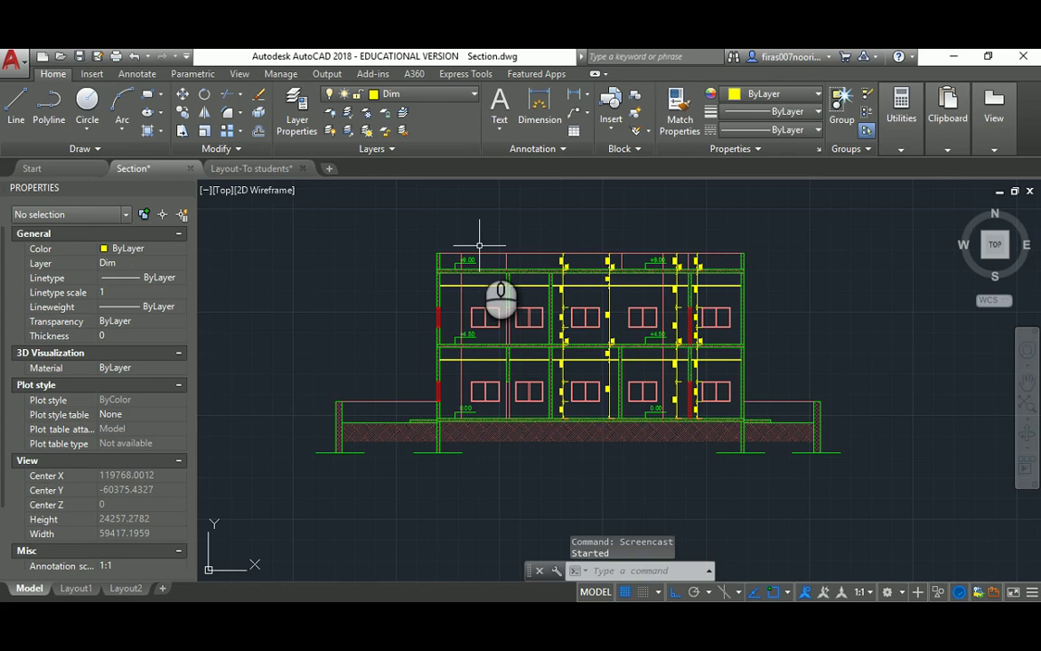
Step: Switch to the Layout-To students drawing and check its drawing units and insertion scale
mouse_move(447, 248)
middle_down()
mouse_move(569, 247)
mouse_move(561, 257)
middle_up()
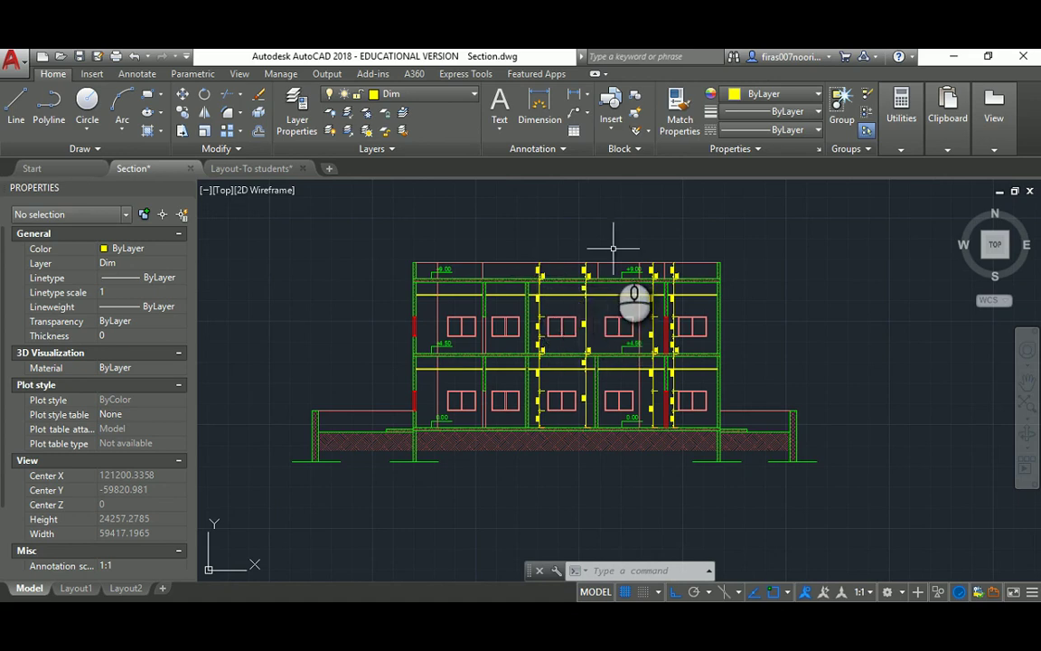
click(237, 168)
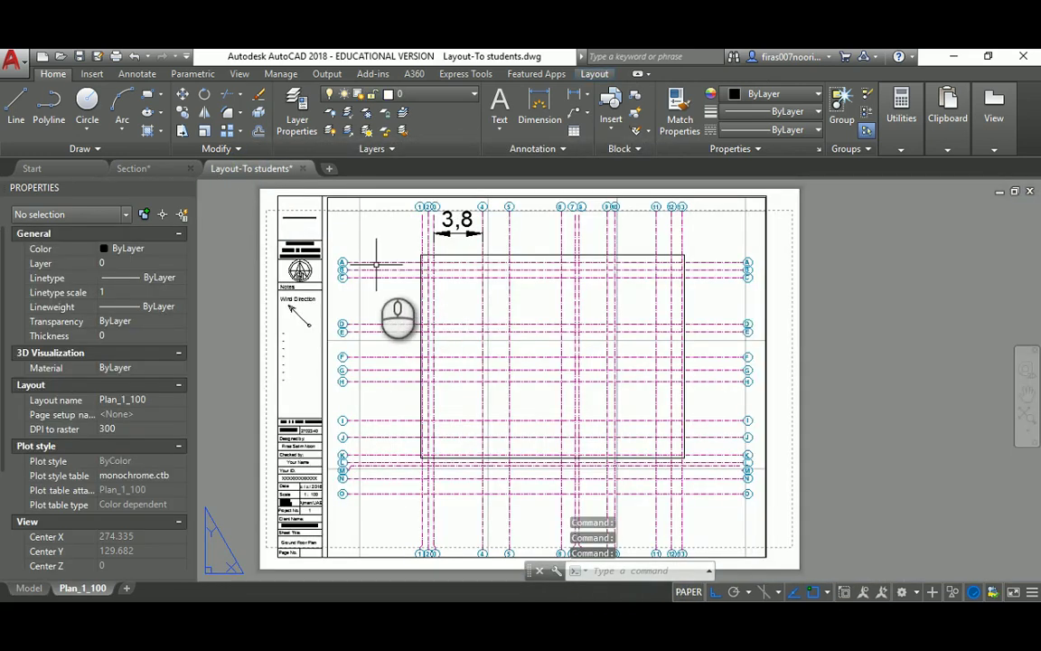
middle_drag(375, 264, 383, 265)
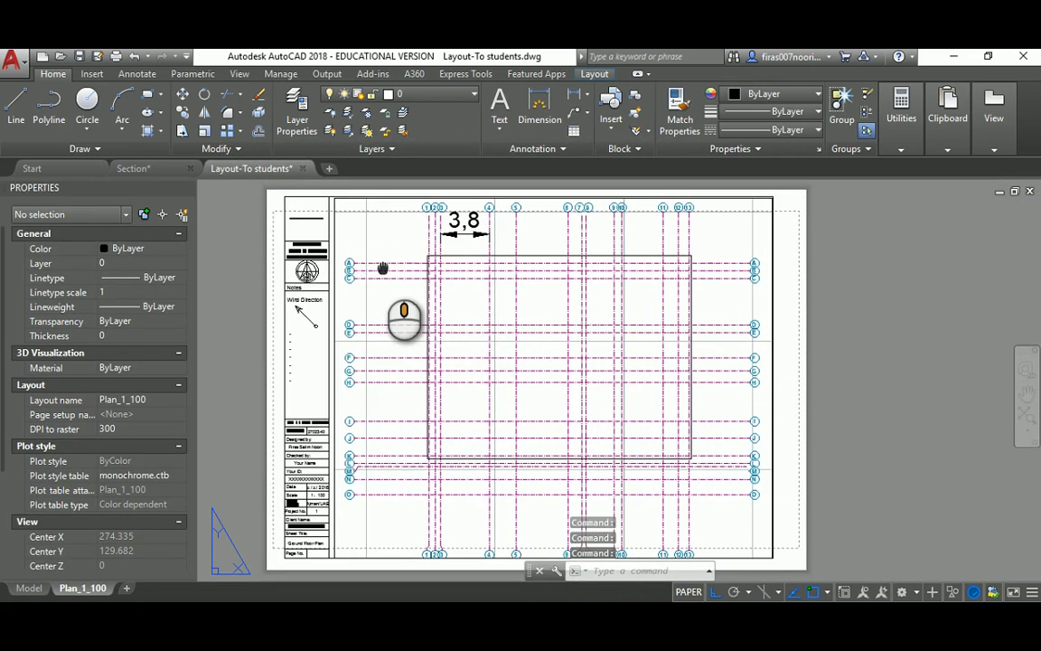
text(uni)
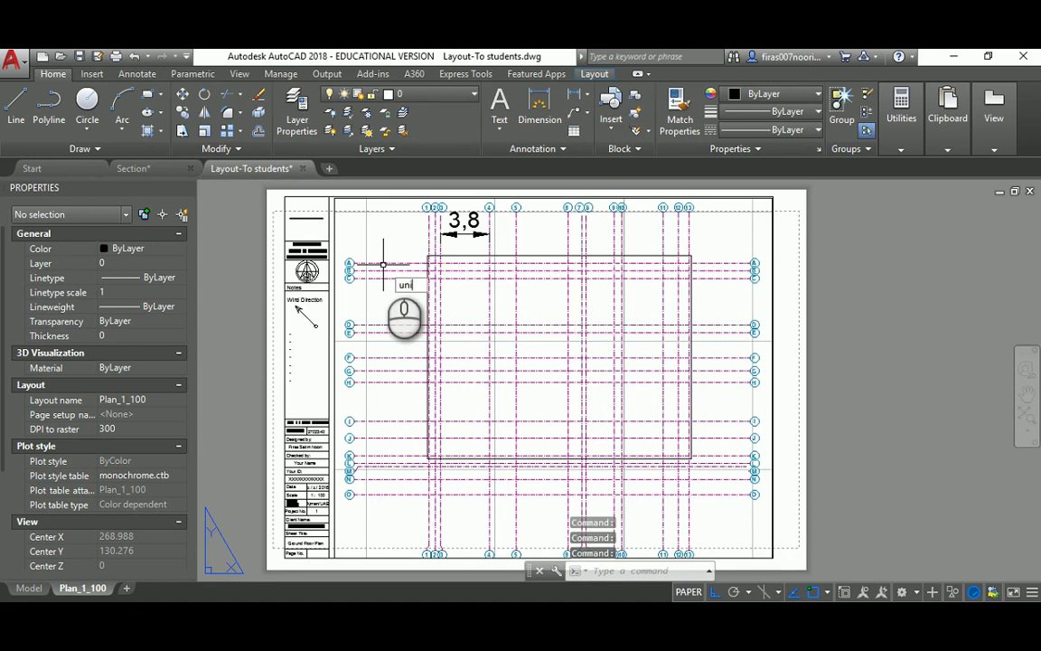
text(t)
key(Return)
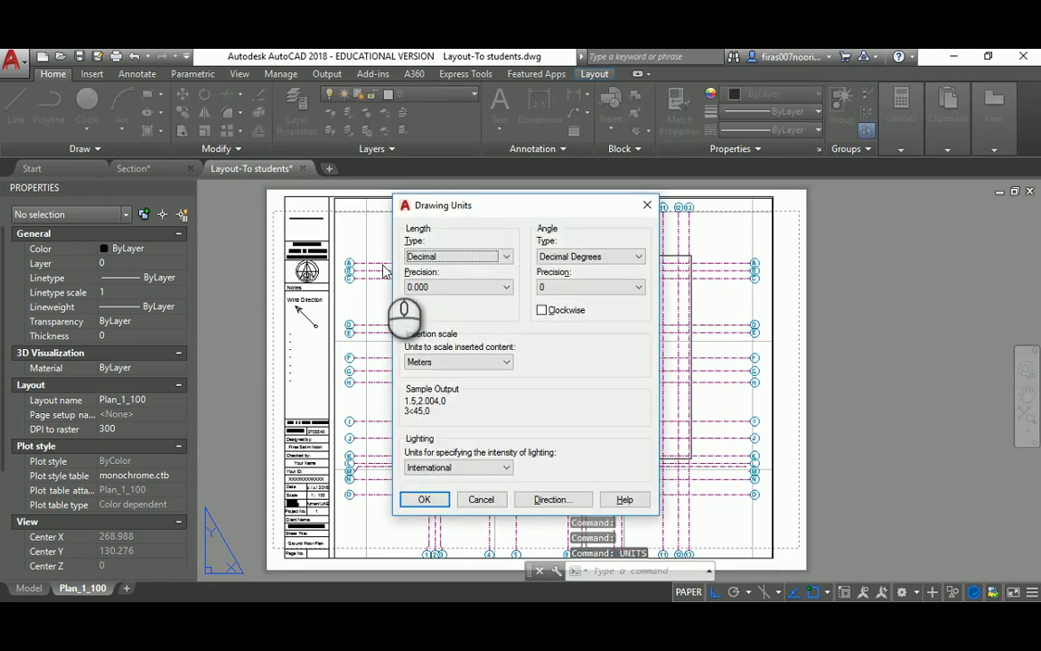
click(481, 499)
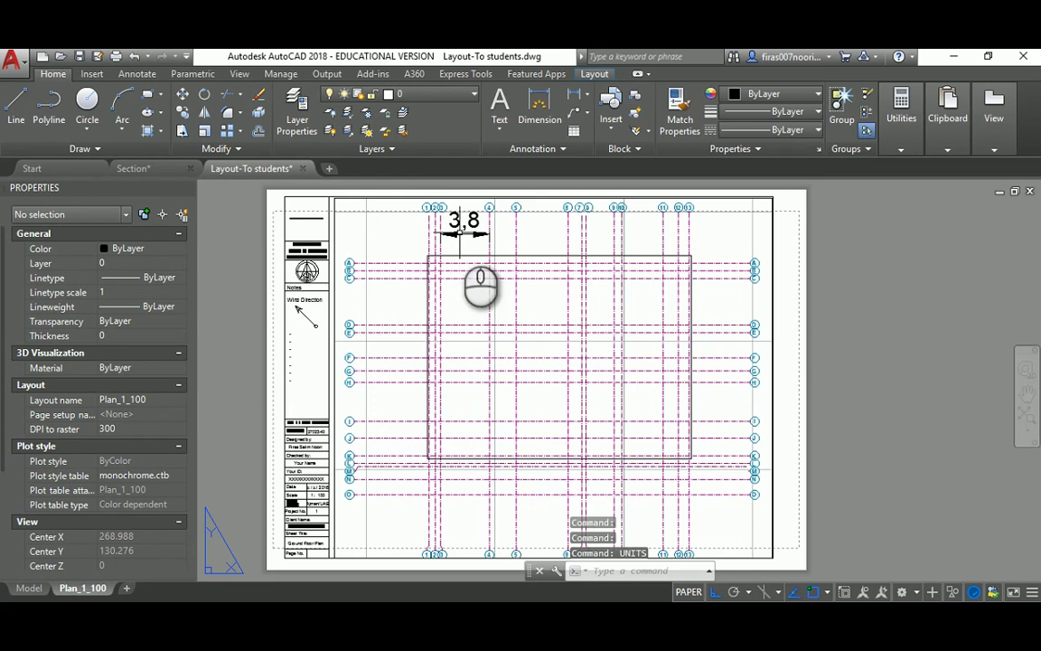
key(Escape)
key(Escape)
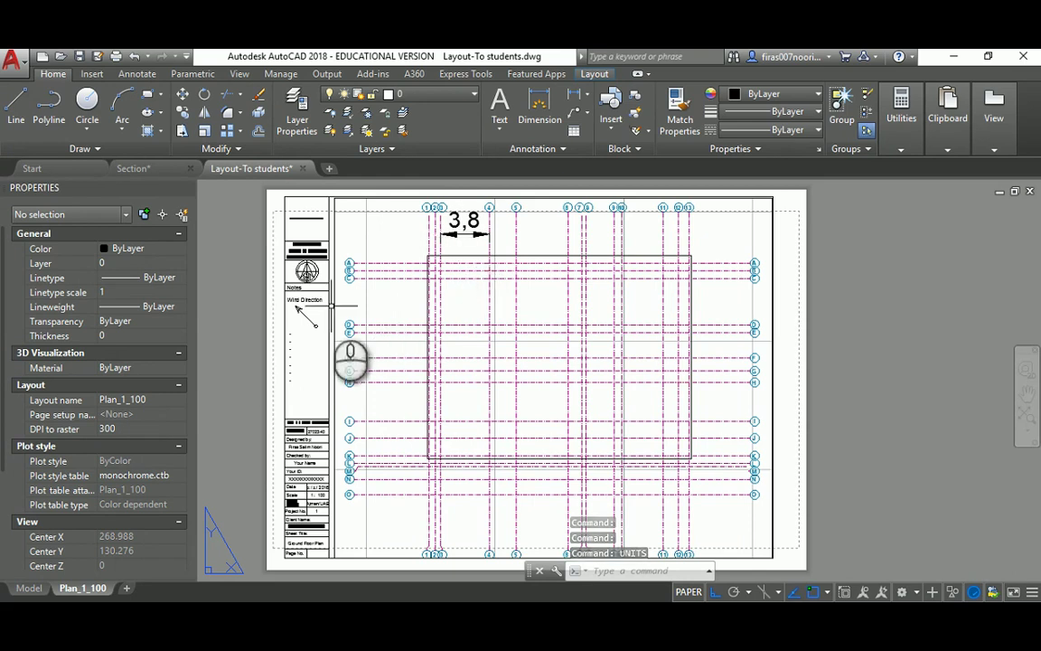
Step: Browse the annotation scale options of the Plan_1_100 viewport without choosing one
click(334, 294)
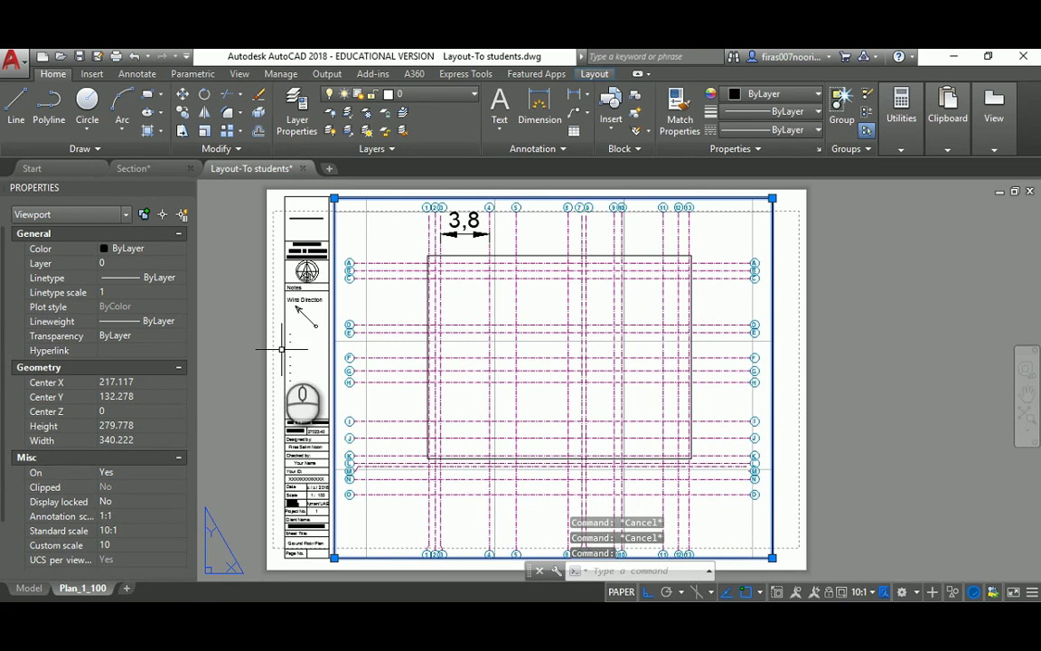
click(148, 515)
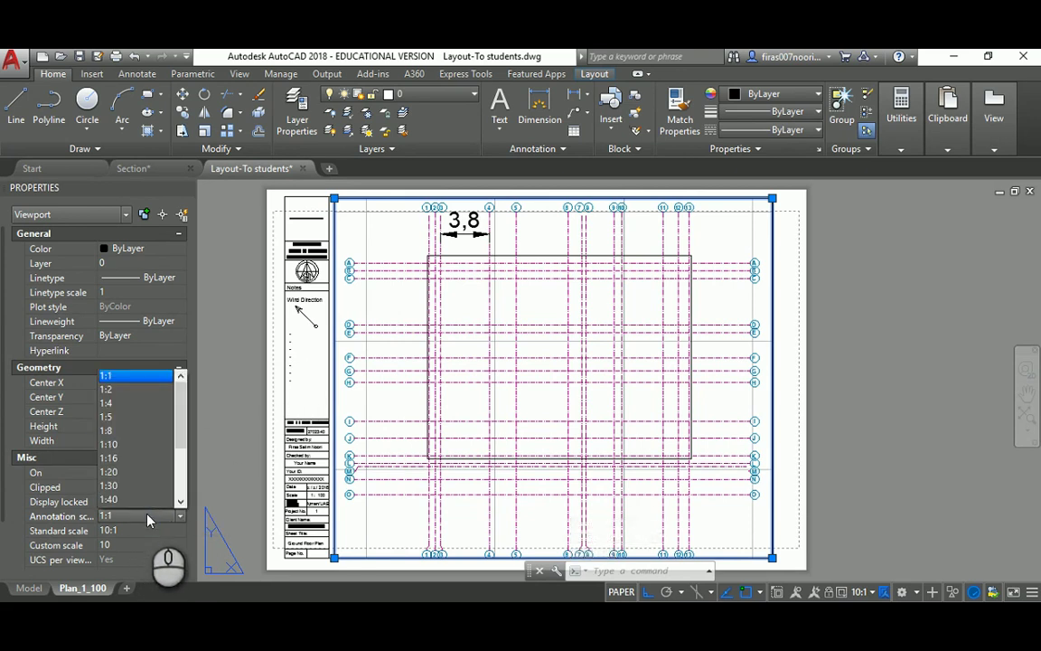
drag(181, 413, 181, 463)
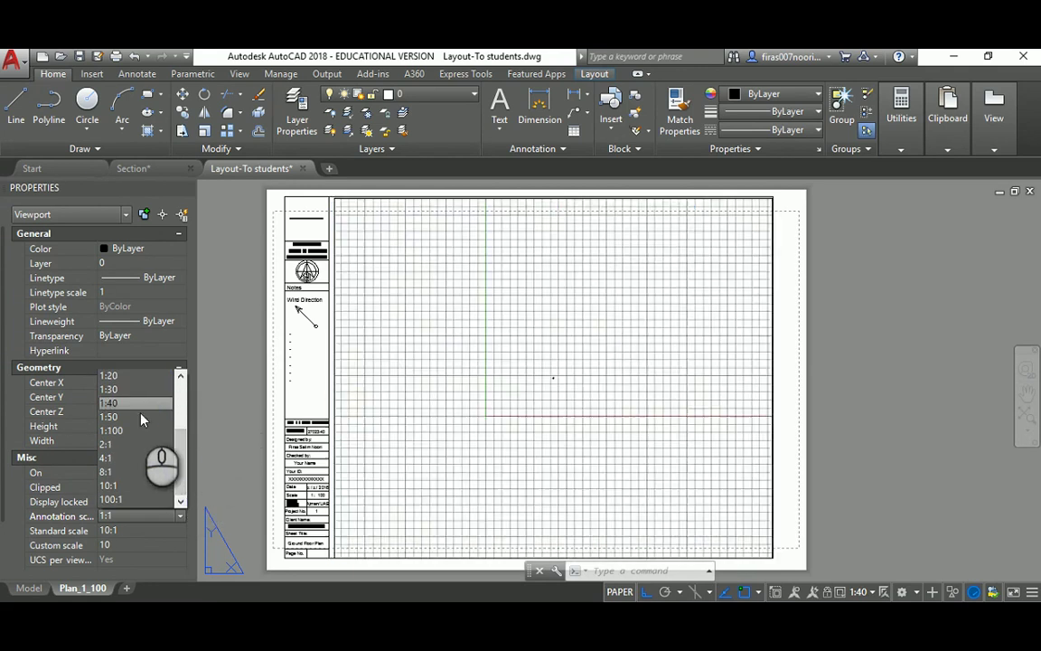
click(232, 362)
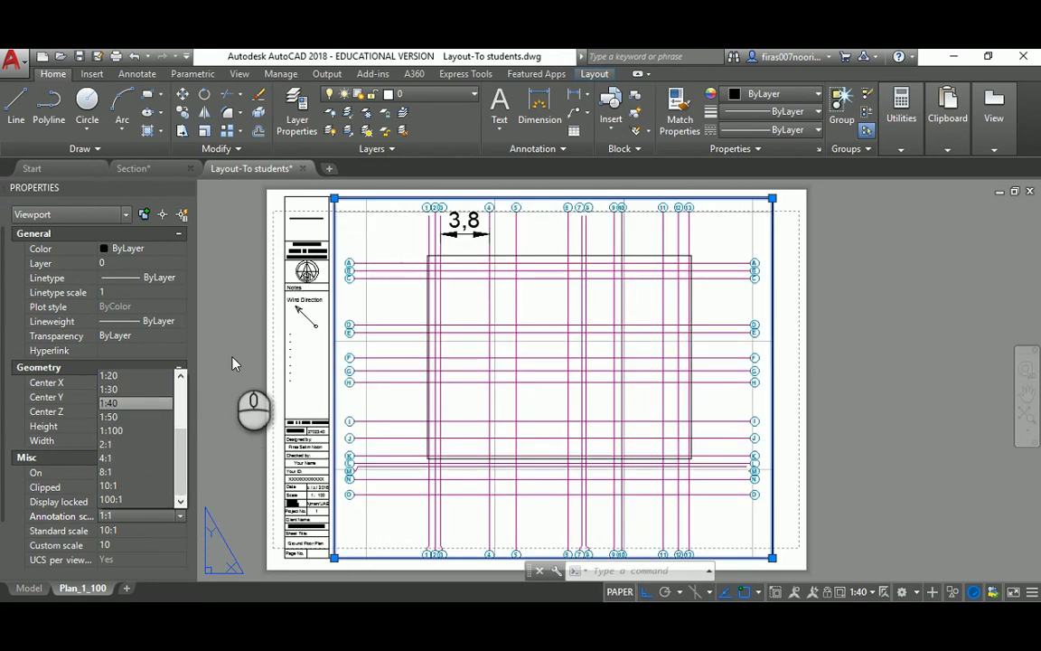
key(Escape)
key(Escape)
key(Escape)
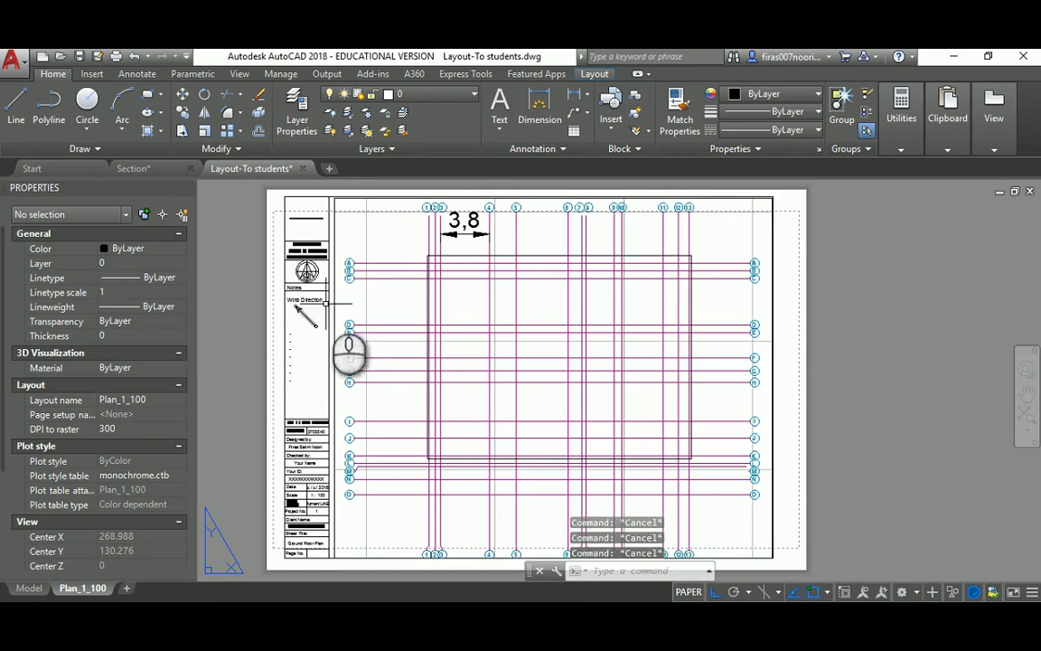
Step: Examine the standard scale and custom scale properties of the Plan_1_100 viewport
click(333, 294)
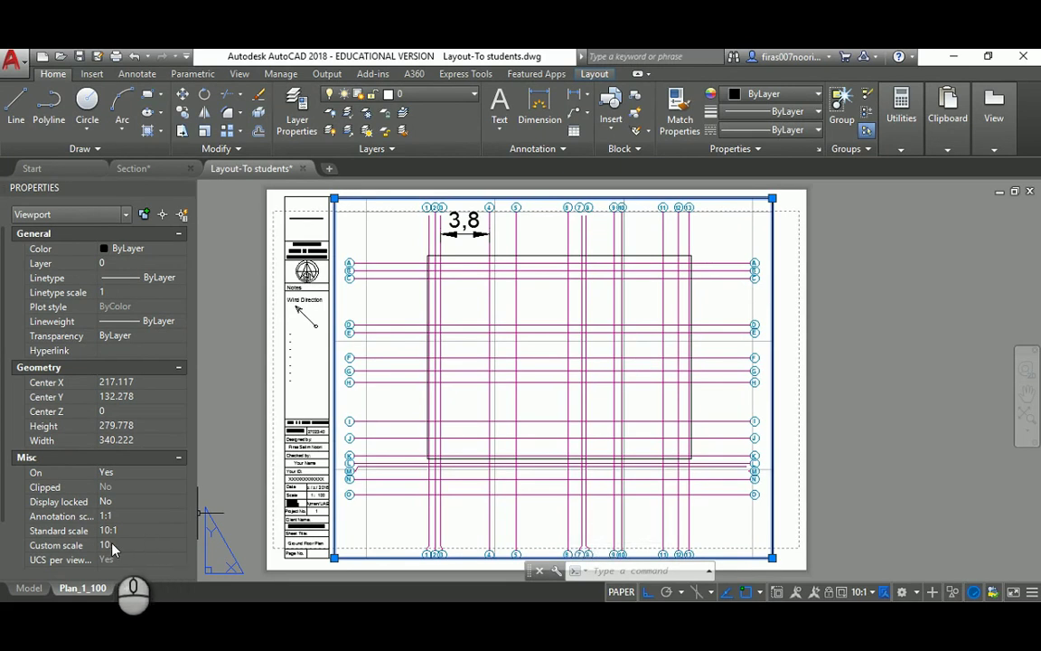
key(Escape)
key(Escape)
click(335, 284)
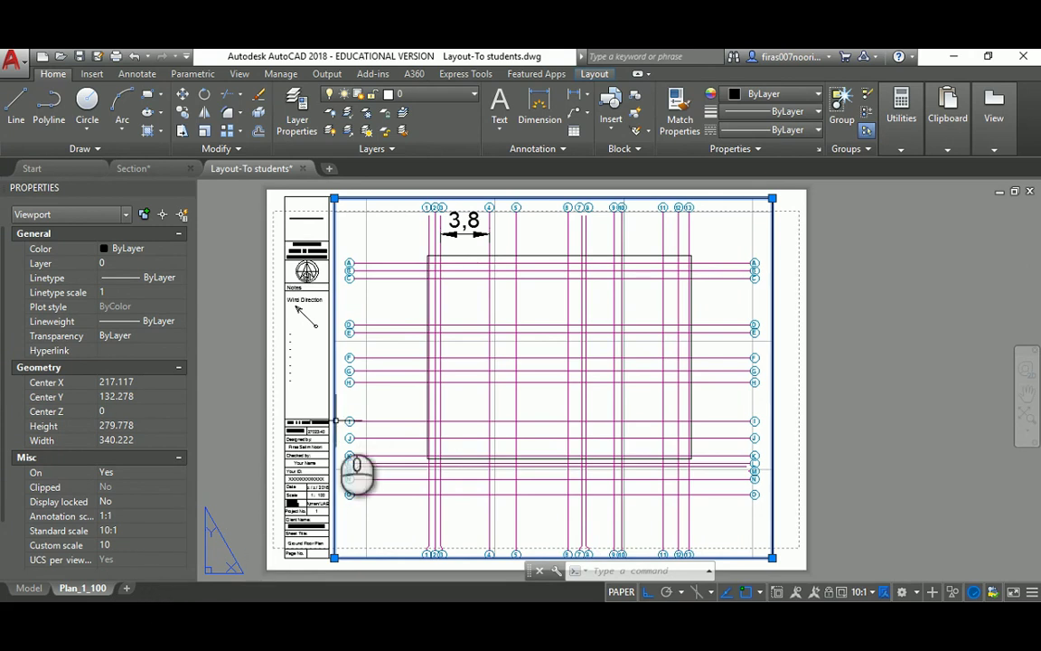
key(Escape)
key(Escape)
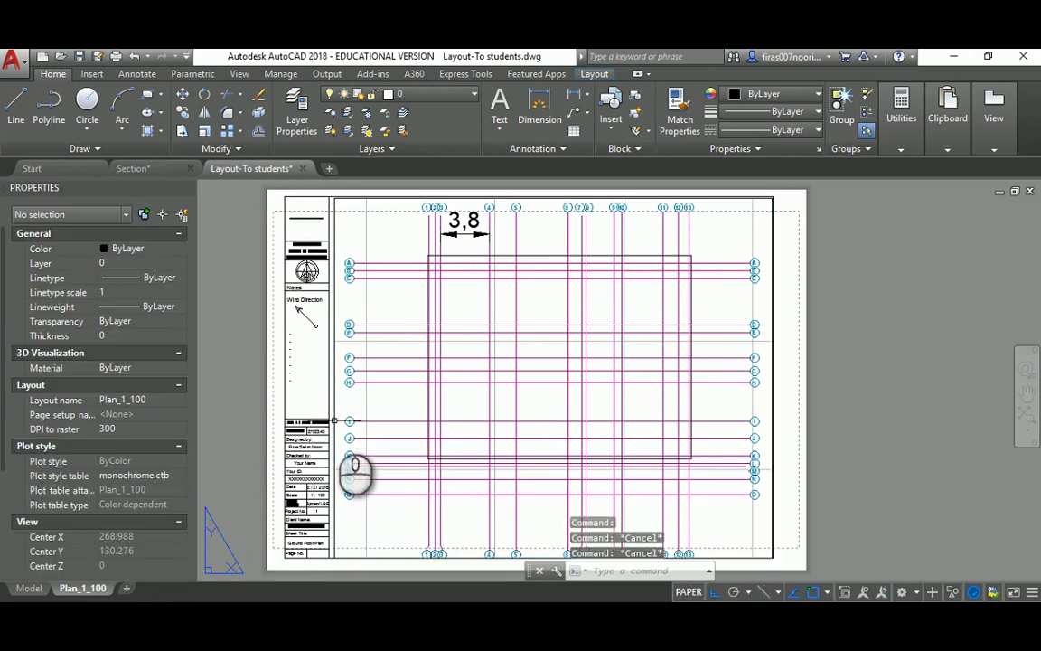
click(334, 420)
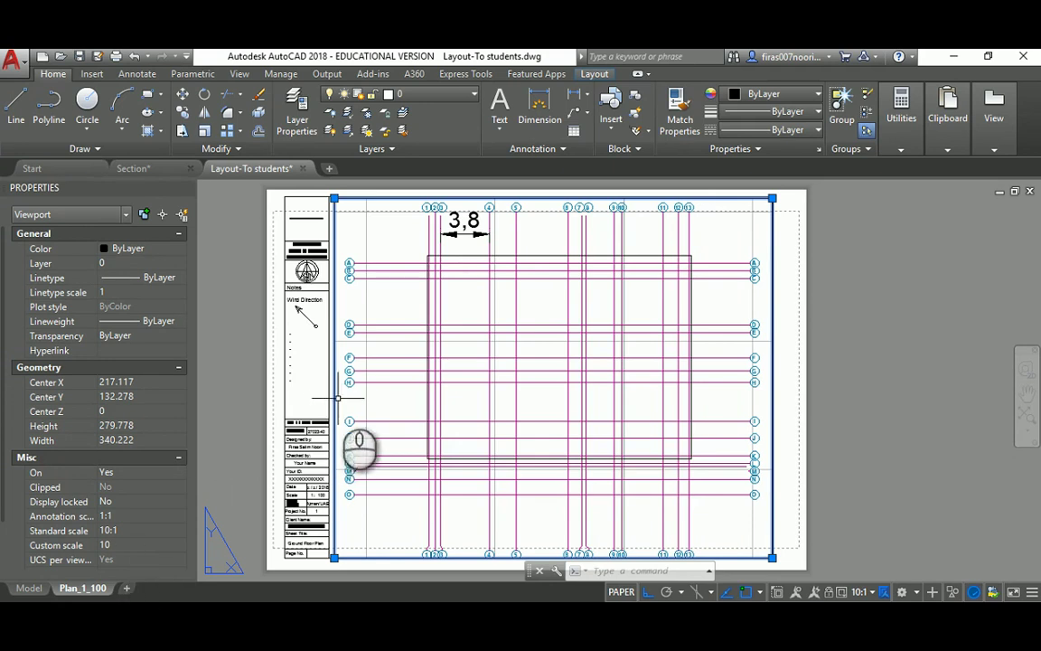
middle_drag(337, 397, 354, 391)
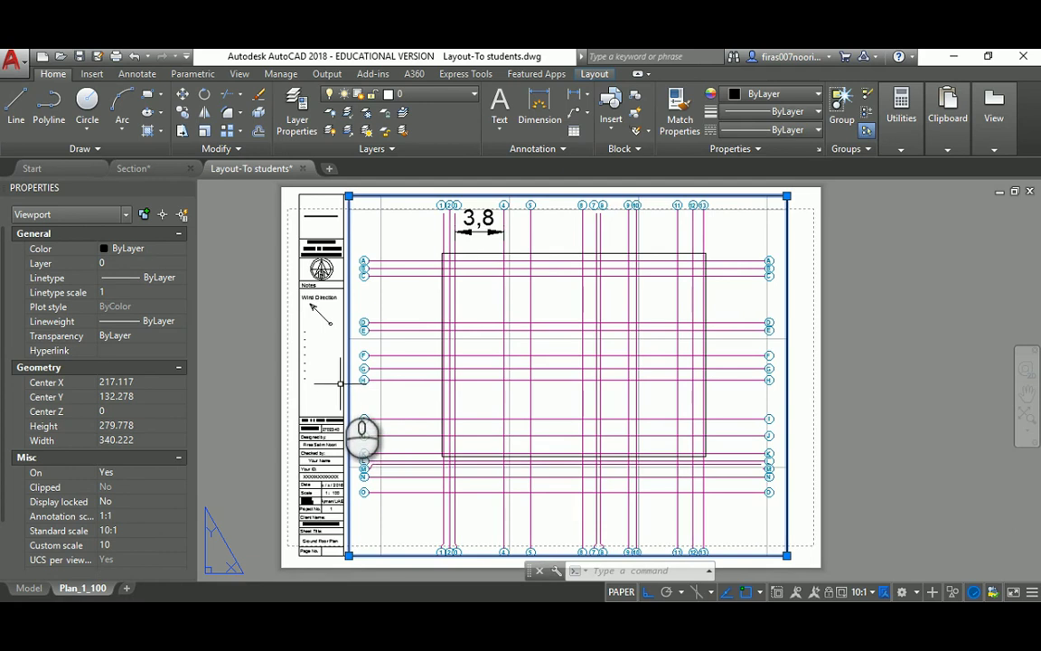
key(Escape)
key(Escape)
key(Escape)
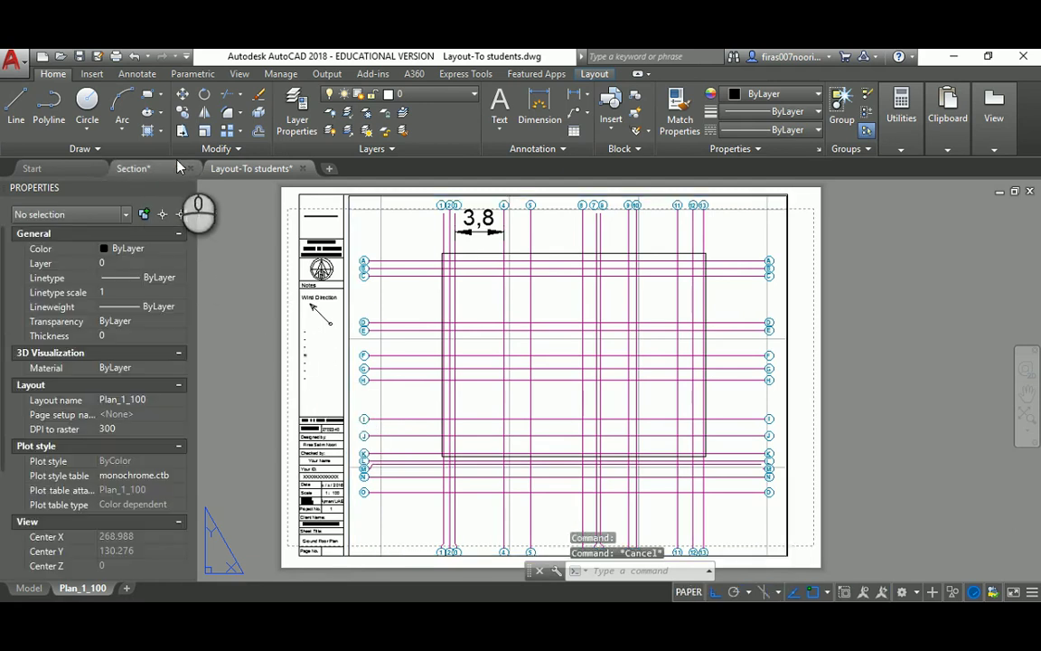
Step: Check the drawing units of the Section drawing and open its Layout2
click(160, 171)
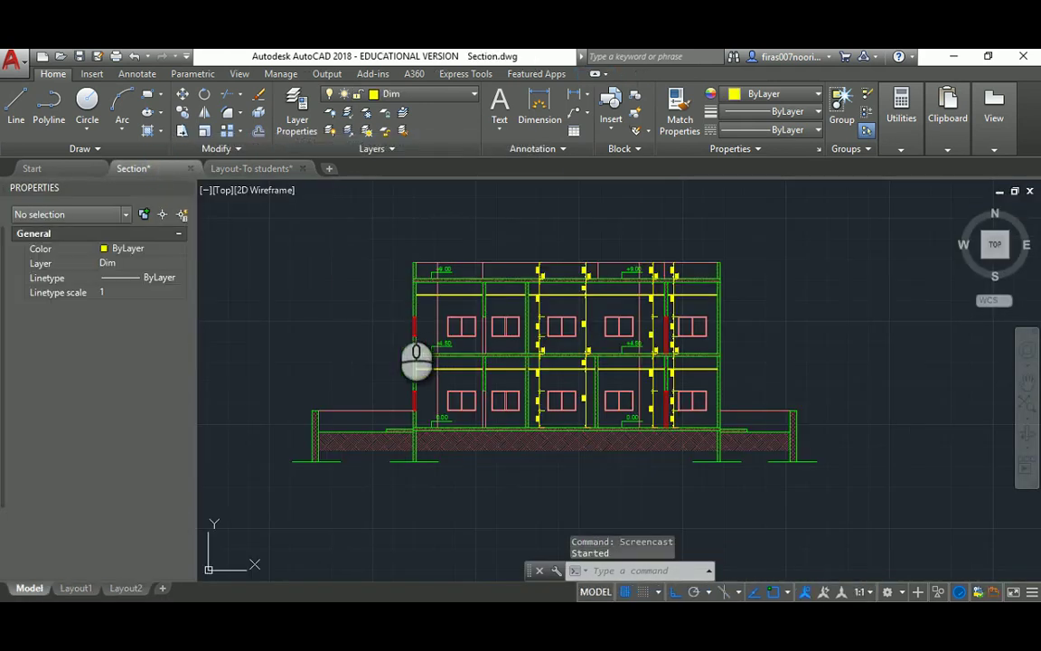
key(Escape)
key(Escape)
text(u)
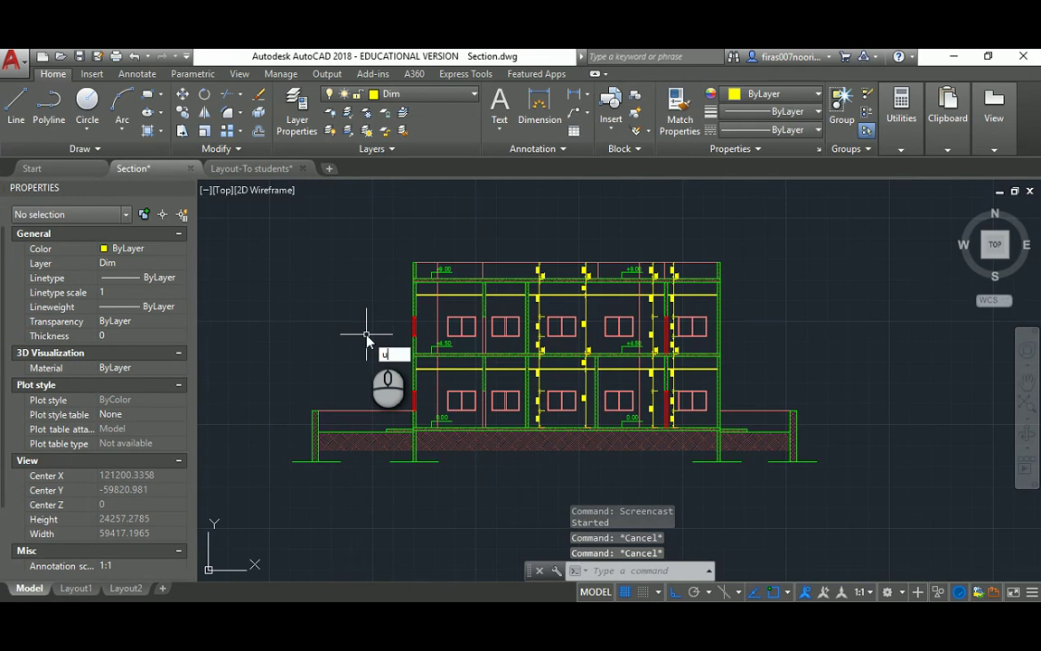
text(nits)
key(Return)
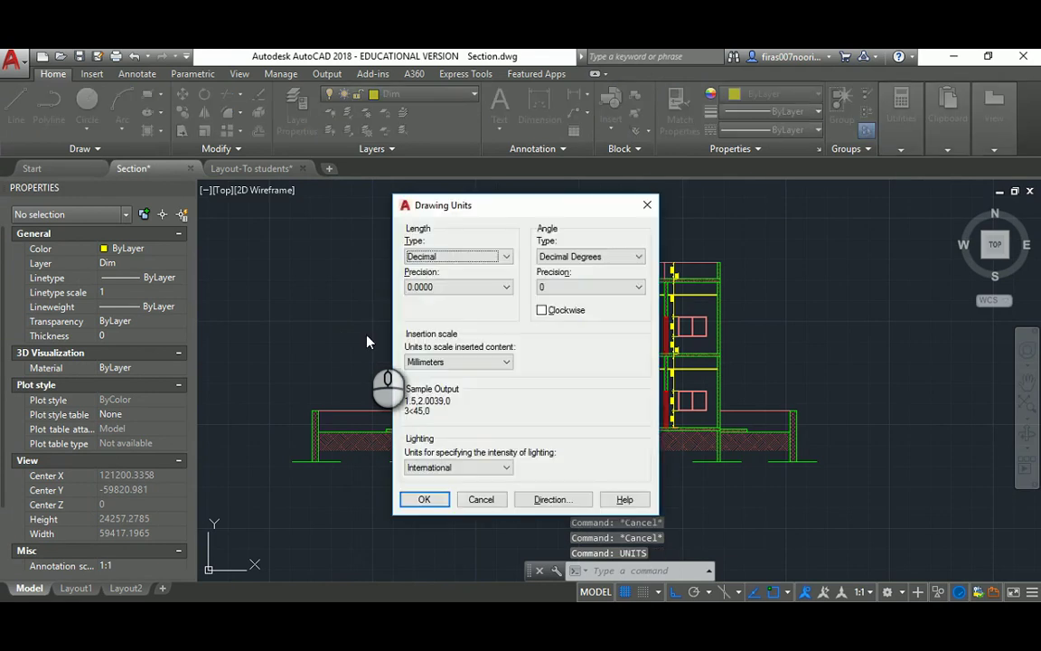
key(Escape)
click(126, 587)
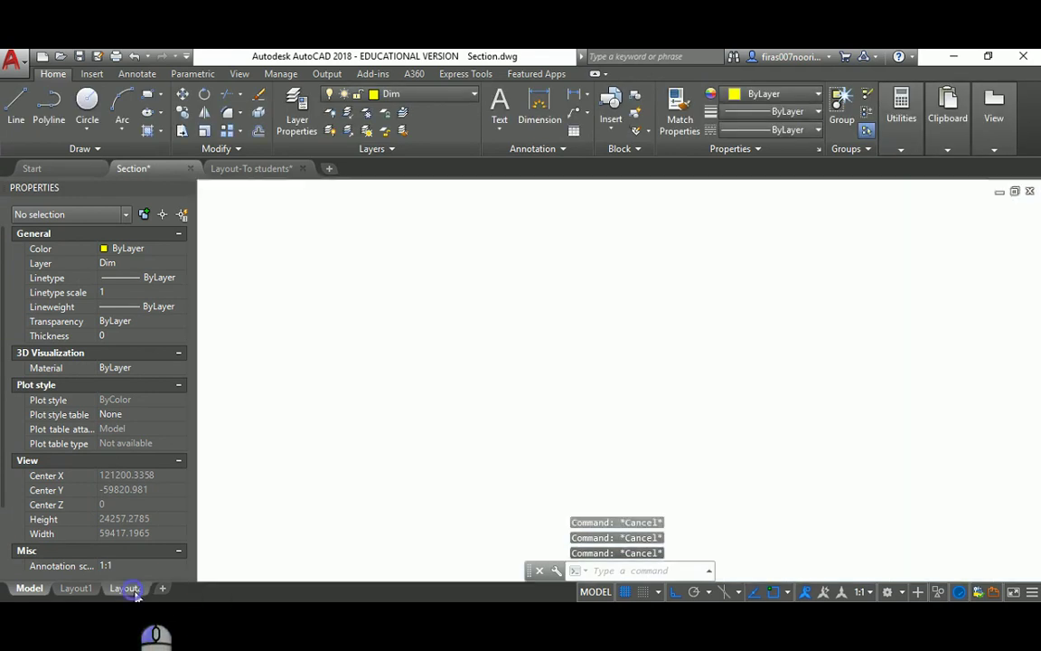
scroll(284, 405, up, 2)
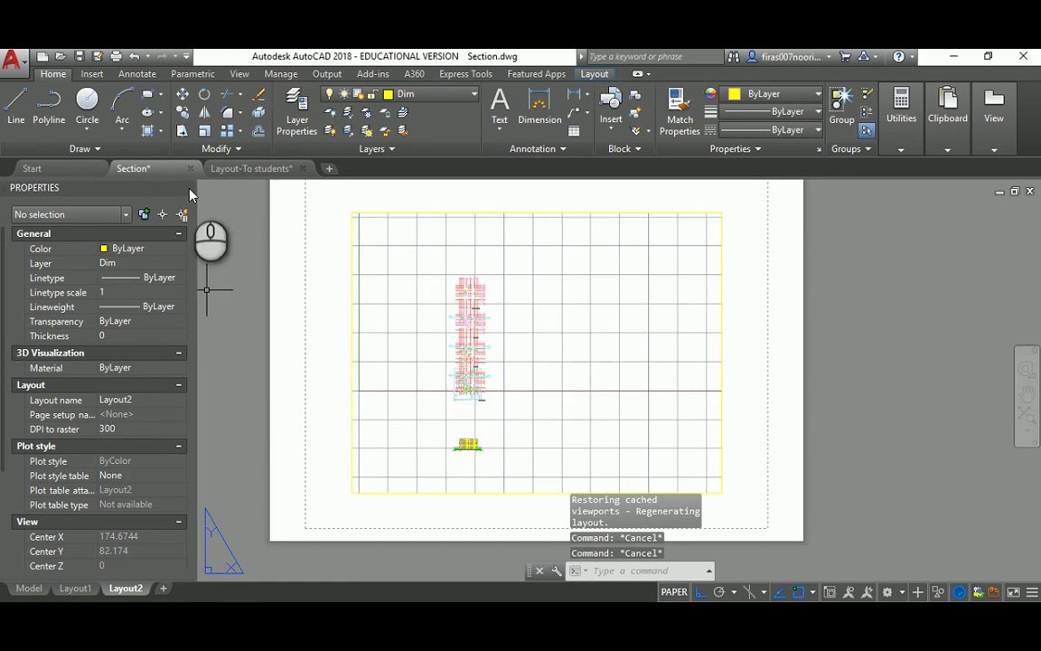
Step: Copy the title block and sheet frame from the Layout-To students drawing, excluding the viewport from the selection
click(246, 168)
scroll(312, 257, down, 2)
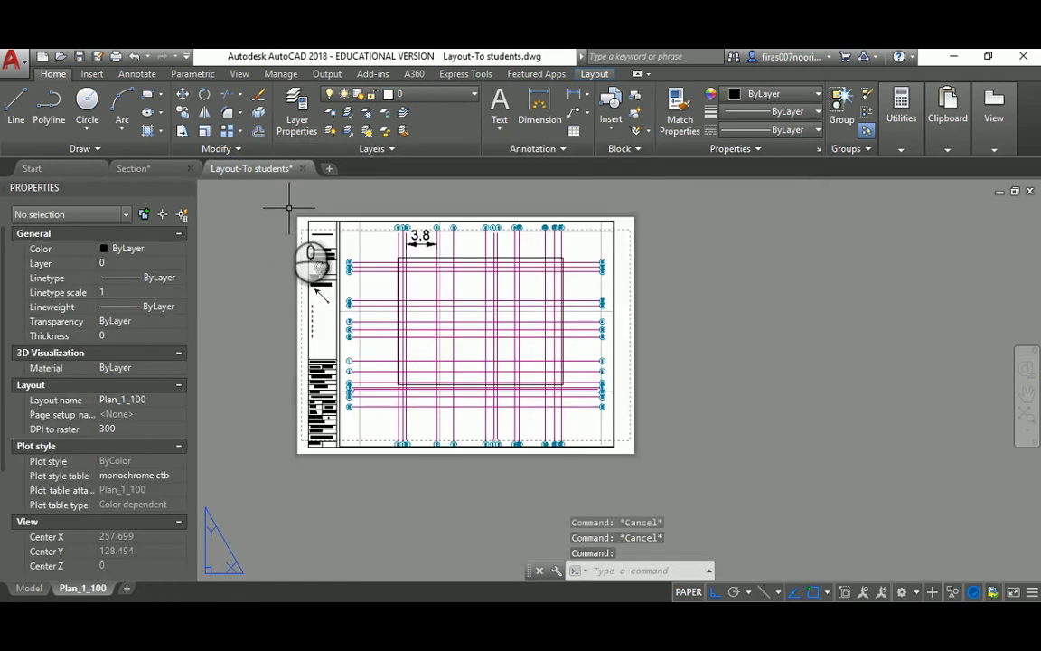
click(290, 205)
click(644, 458)
scroll(414, 302, up, 4)
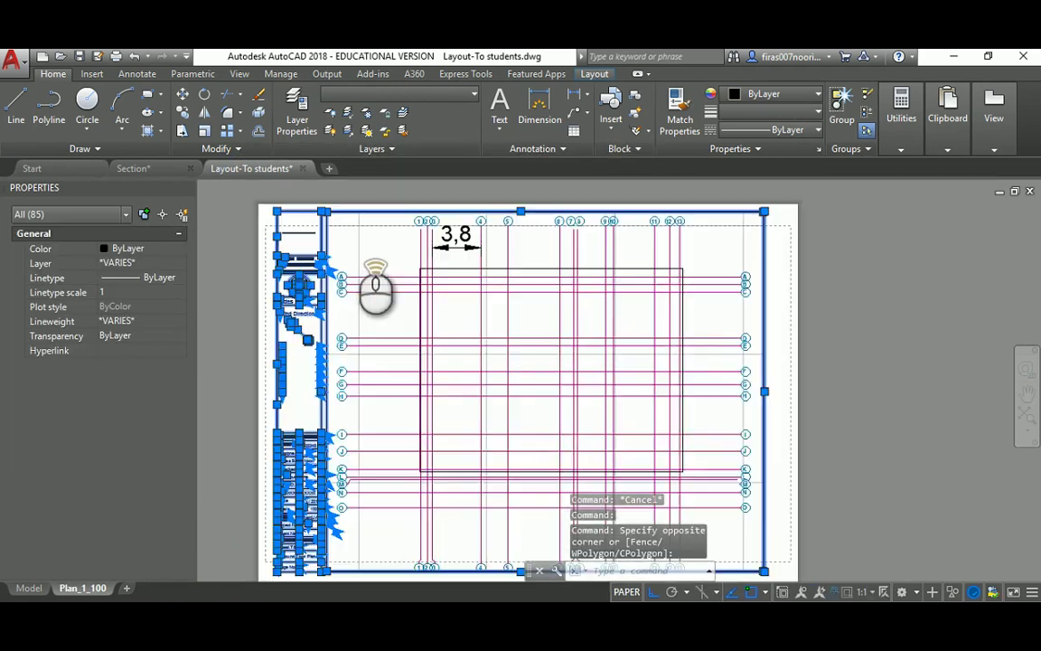
shift+click(295, 233)
shift+click(274, 217)
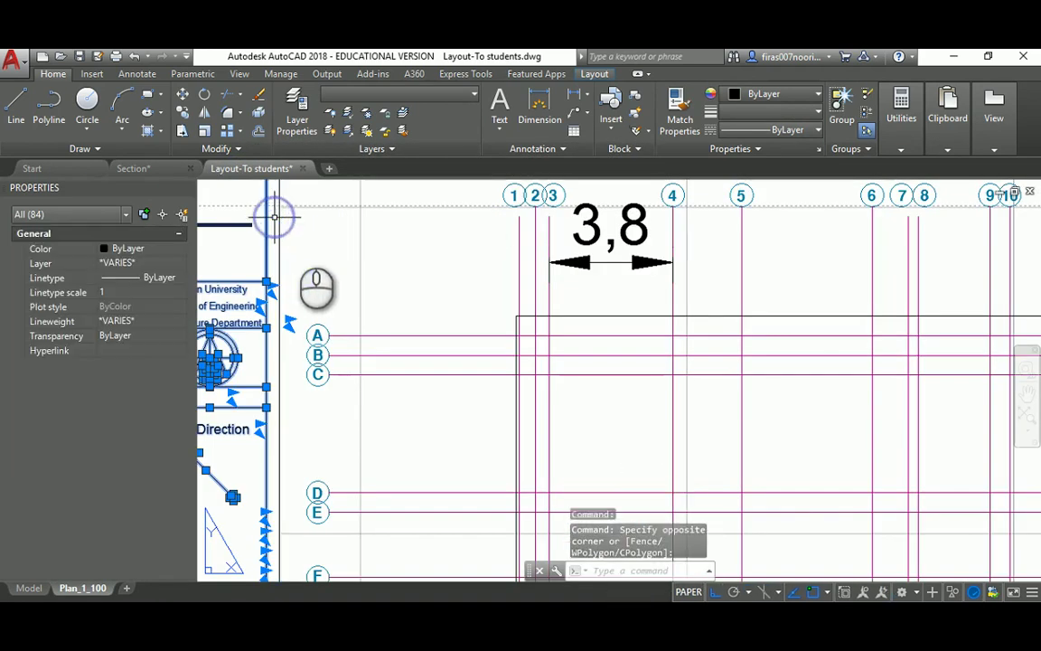
scroll(274, 217, down, 4)
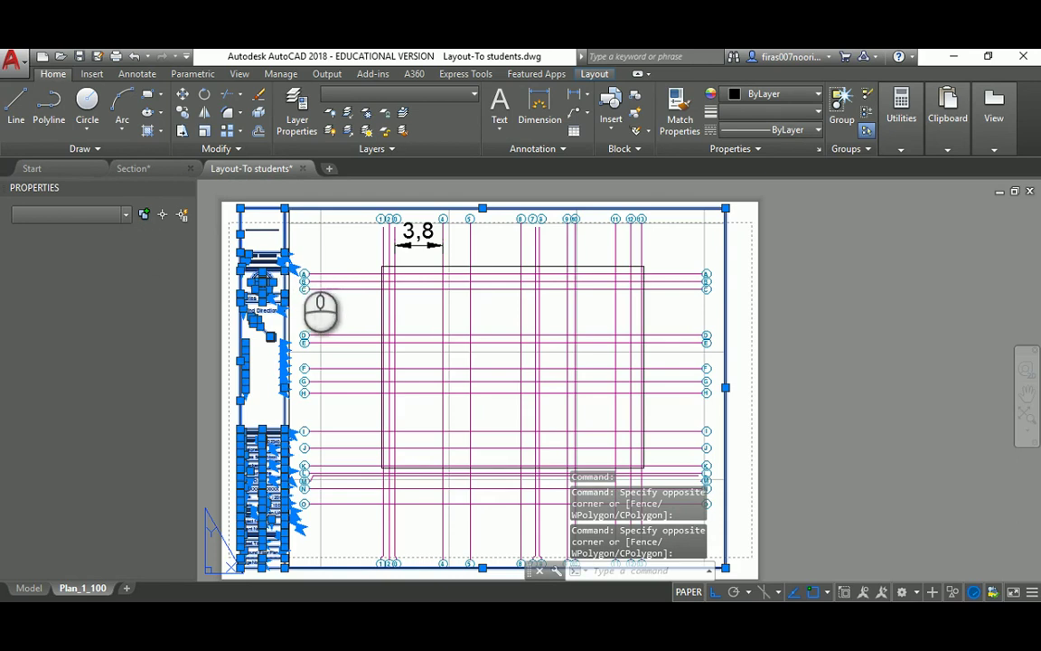
key(ctrl+c)
Step: Paste the copied title block and frame into Layout2 of the Section drawing, near the lower-left corner of the printable area
click(134, 168)
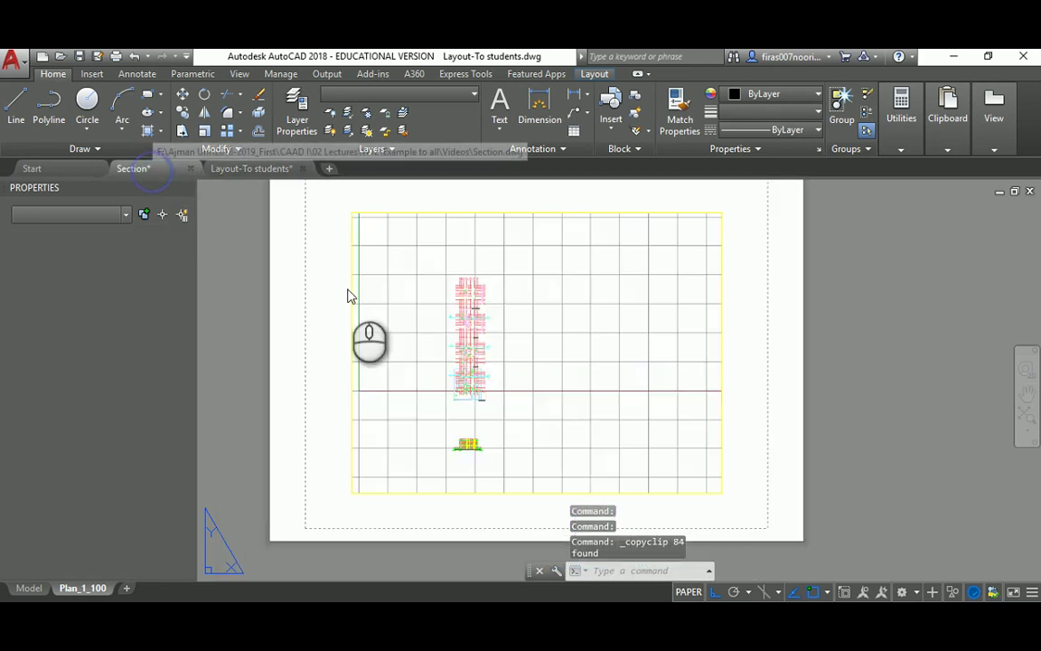
key(ctrl+v)
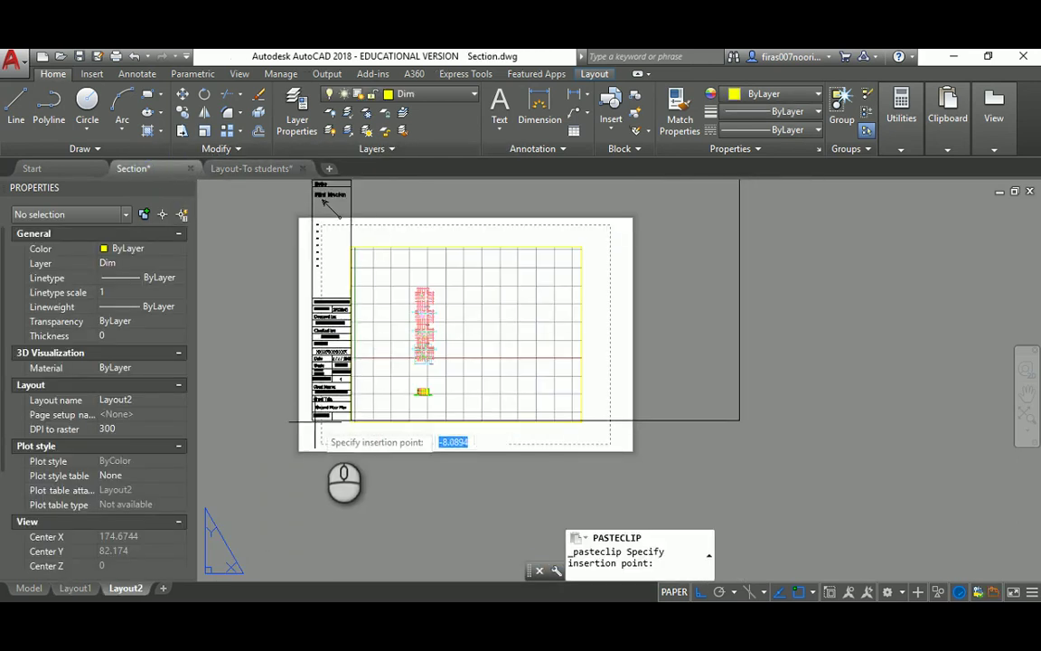
key(Escape)
key(Escape)
key(Escape)
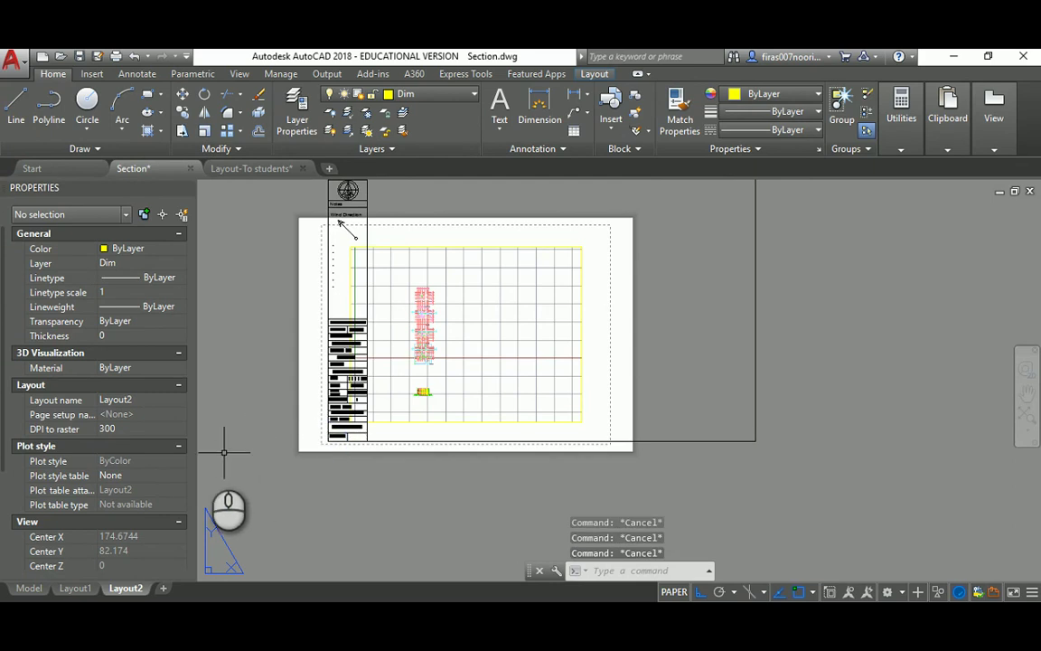
Step: Modify Layout2's page setup to use the AutoCAD PDF (General Documentation).pc3 plotter
right_click(124, 589)
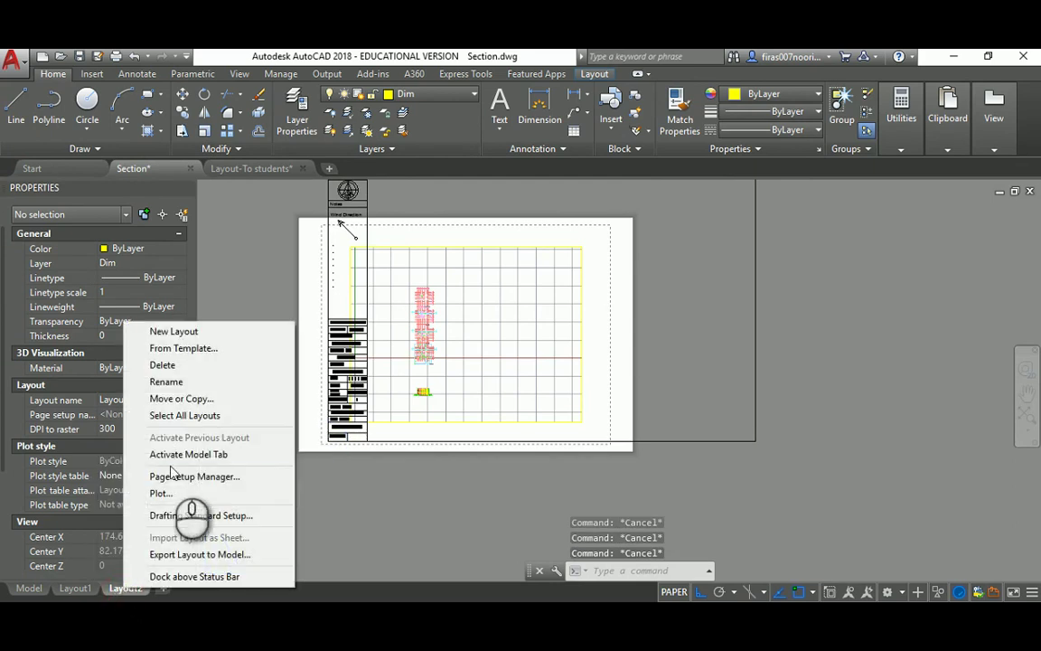
click(182, 477)
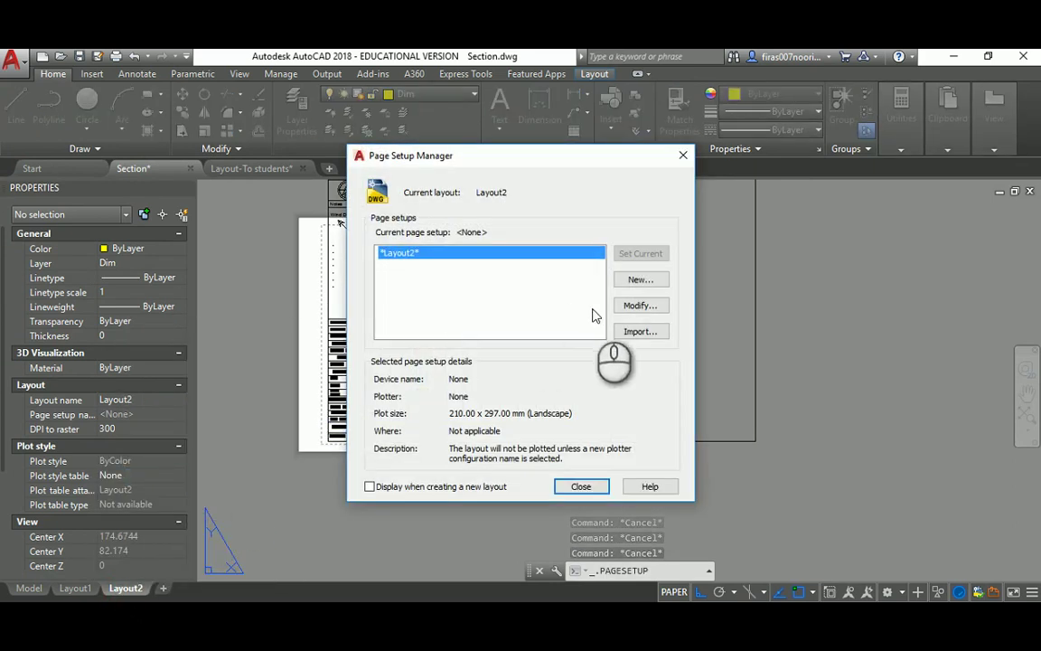
click(634, 305)
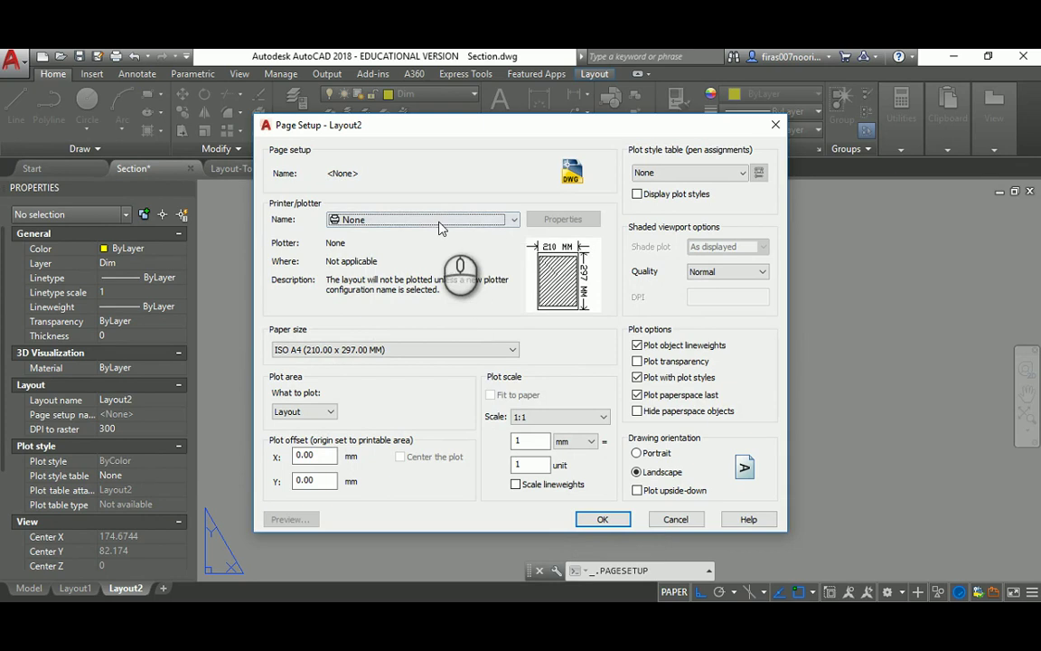
click(435, 220)
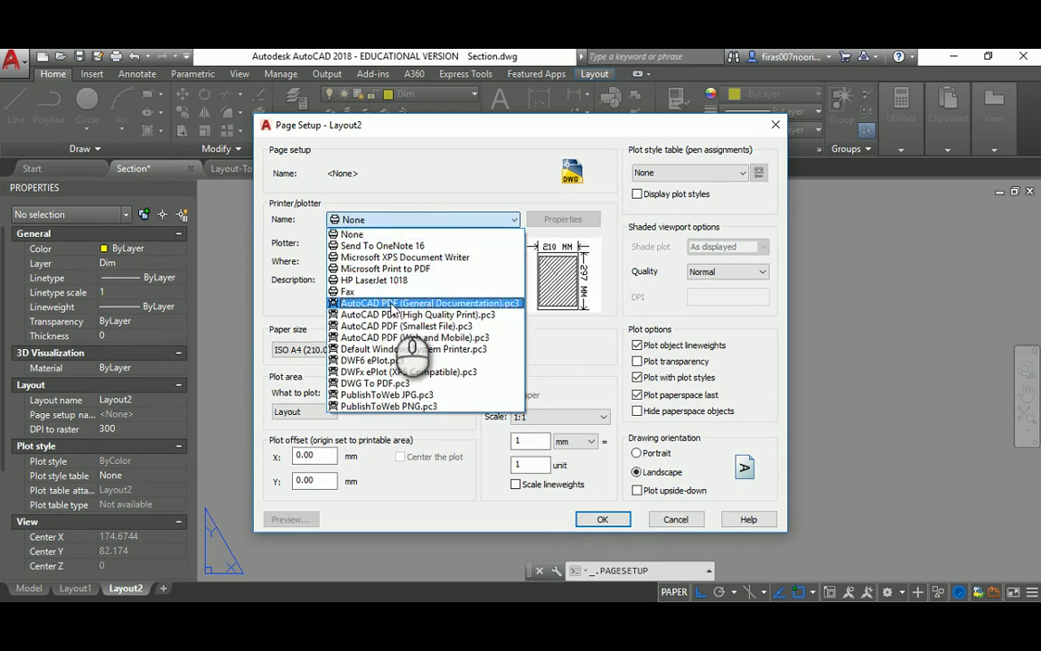
click(394, 307)
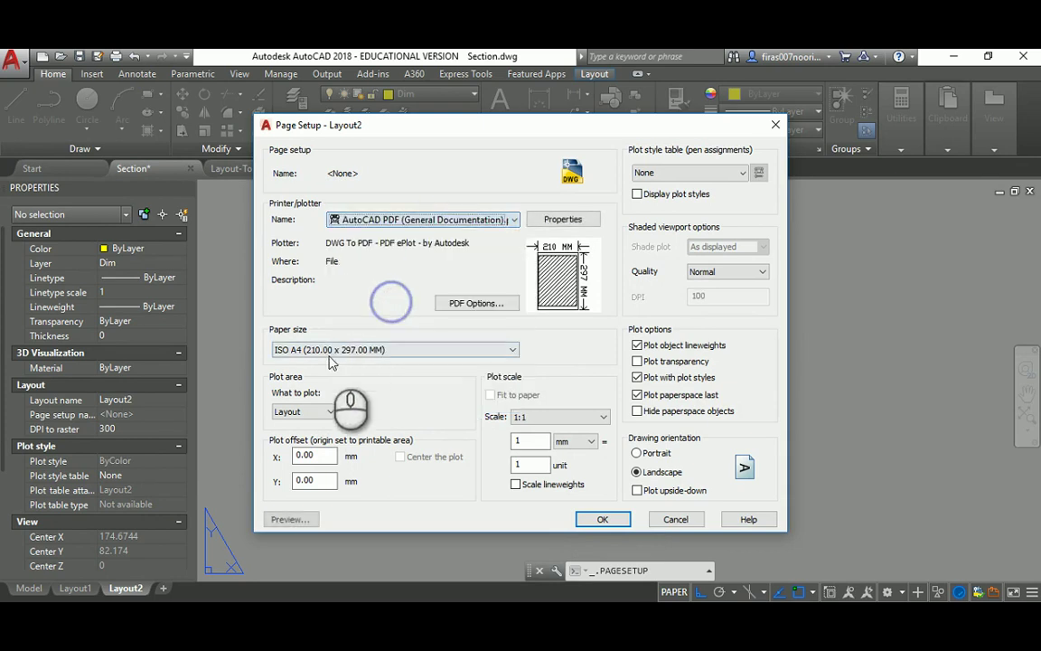
Step: Set the page setup's paper size to ISO A3 (420.00 x 297.00 MM) and preview the plot
click(336, 348)
scroll(311, 270, up, 1)
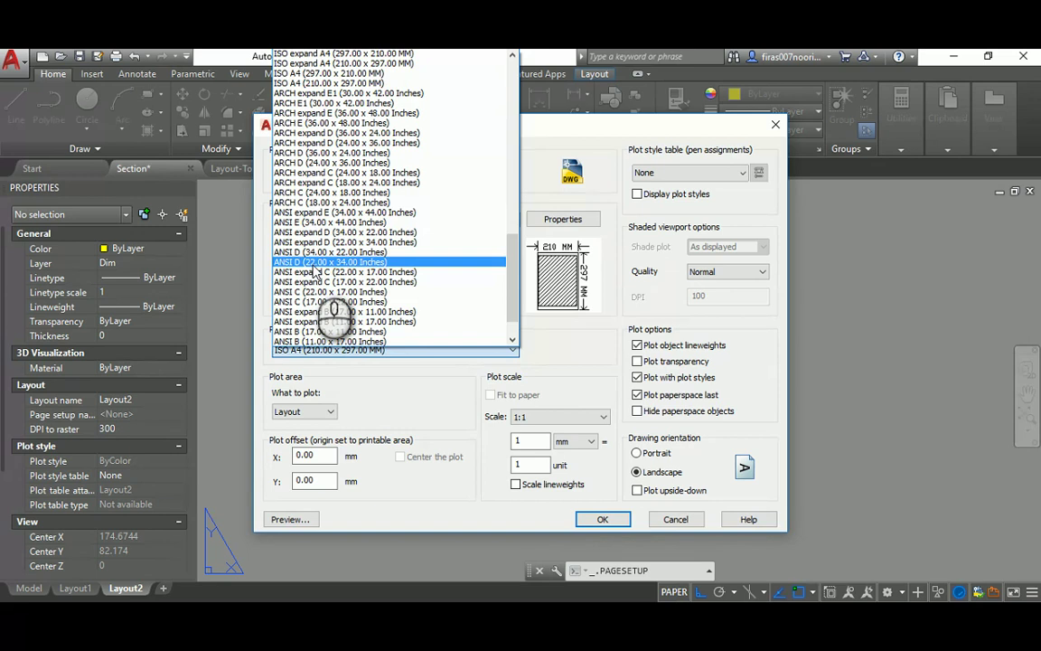
scroll(315, 270, up, 4)
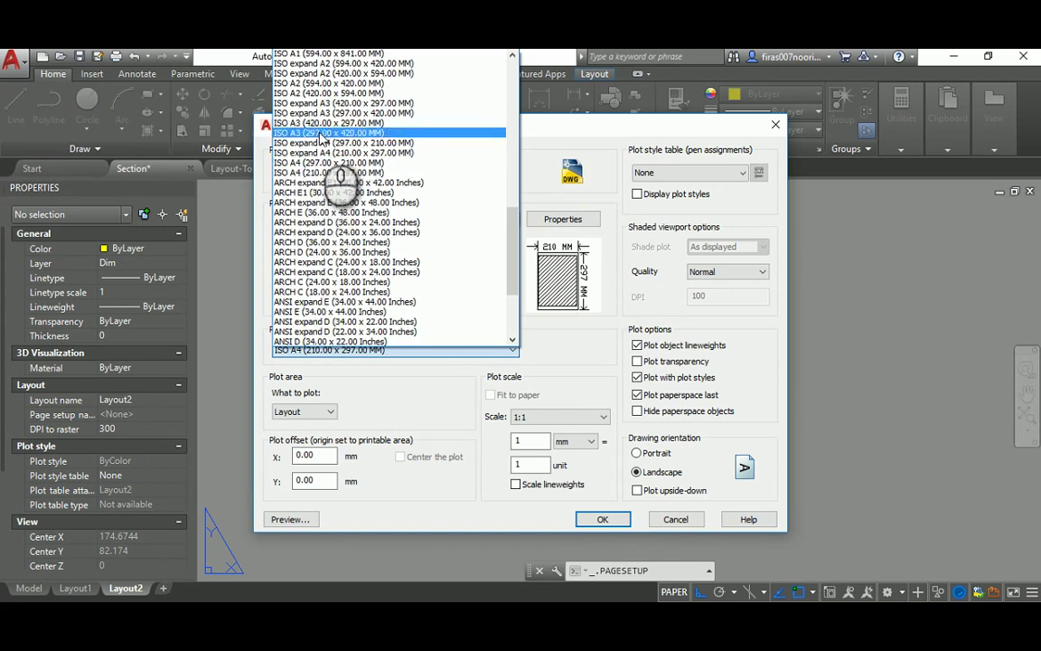
click(323, 123)
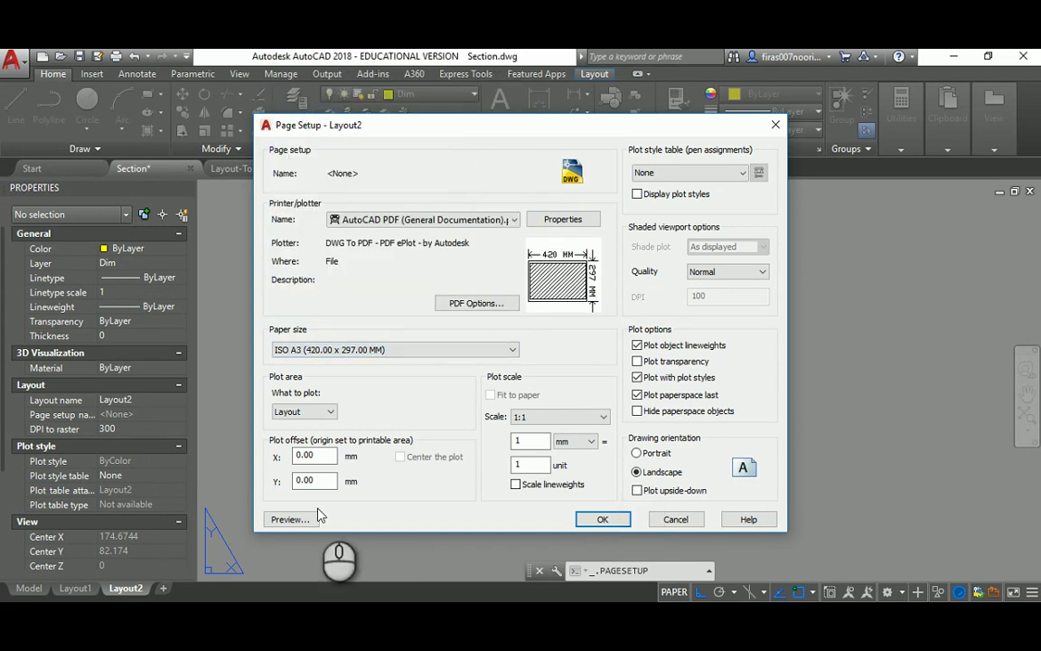
click(289, 520)
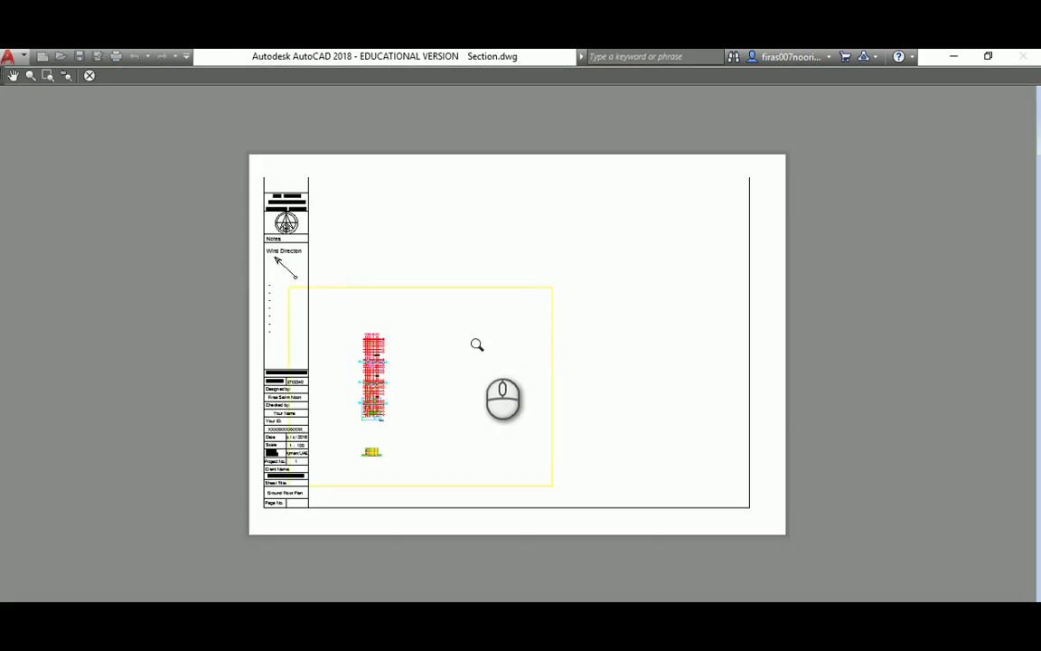
right_click(477, 341)
click(496, 353)
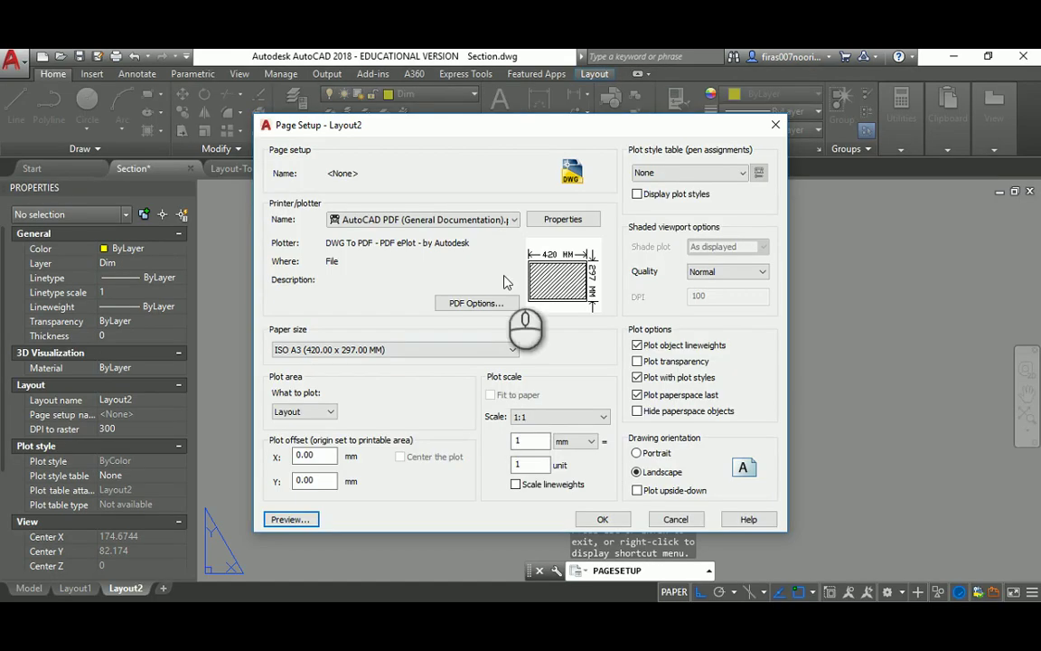
Step: Assign the monochrome.ctb plot style table to the page setup, then apply it and close the Page Setup Manager
click(706, 173)
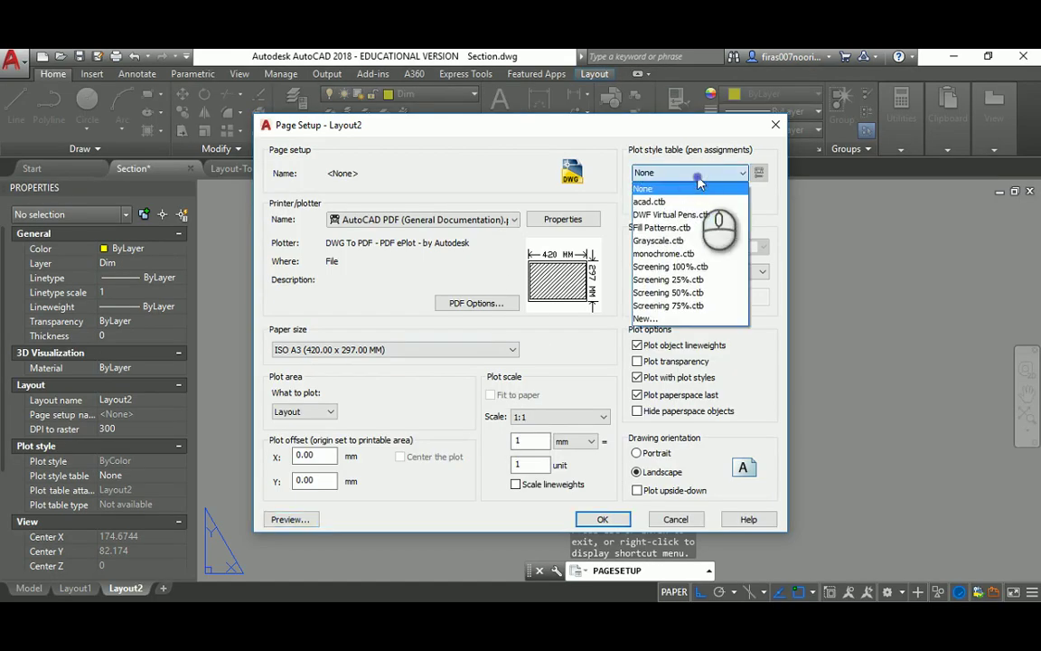
click(659, 254)
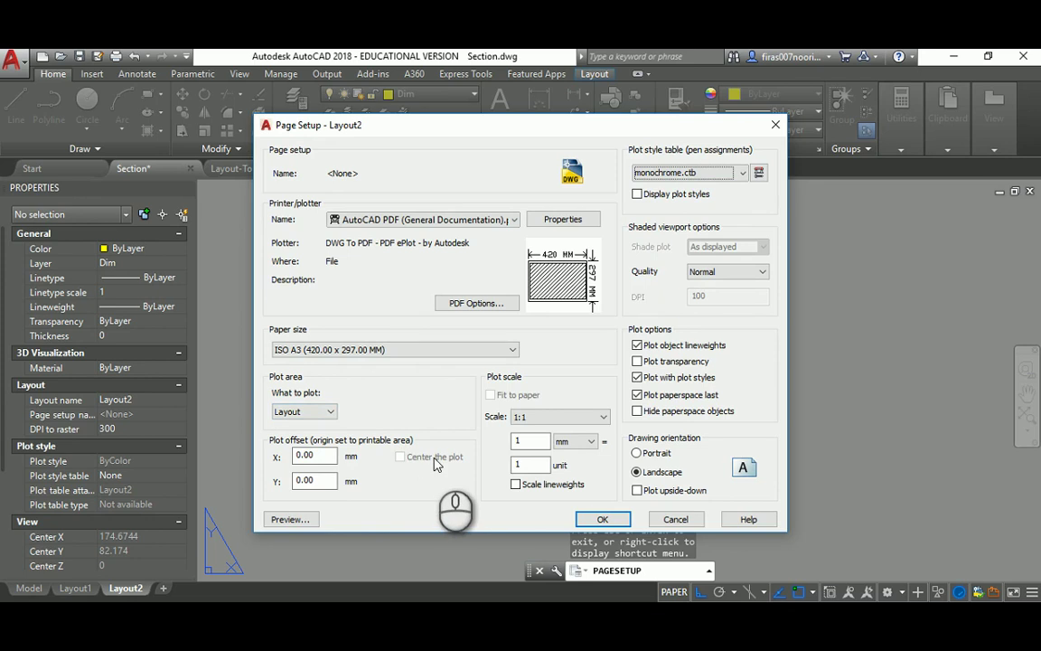
click(602, 519)
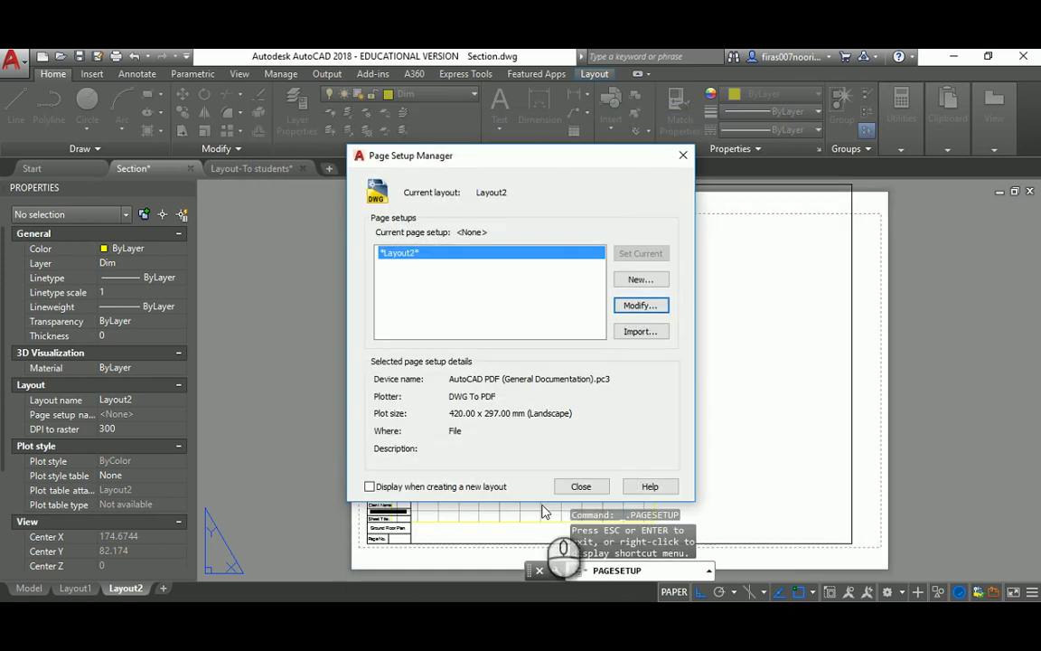
click(581, 486)
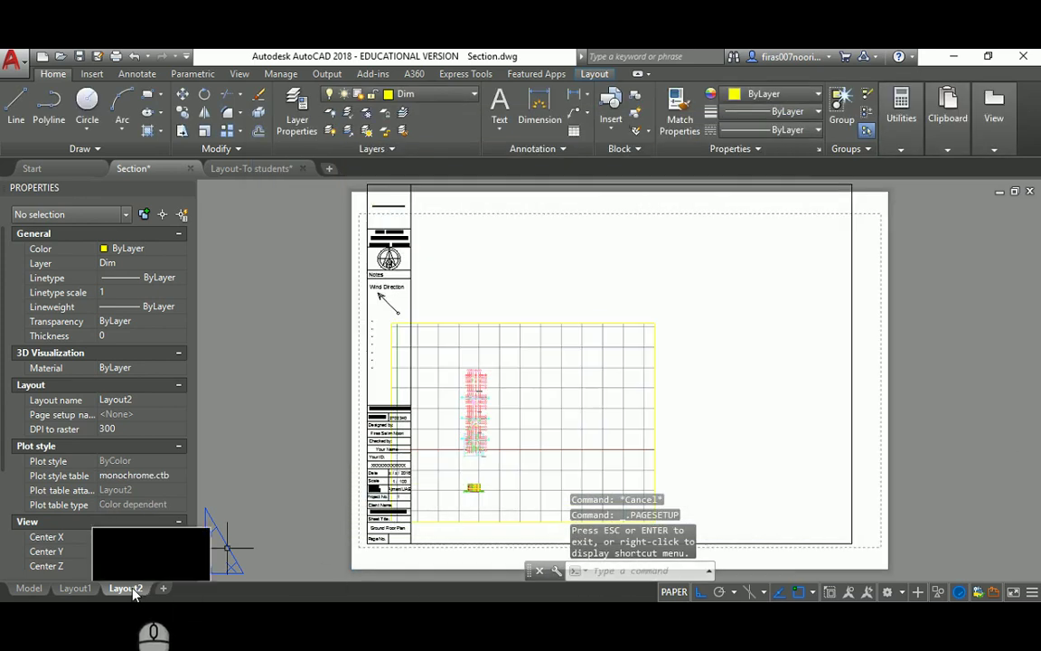
Step: Rename Layout2 as "A3 _ Section _ 1_100"
double_click(133, 589)
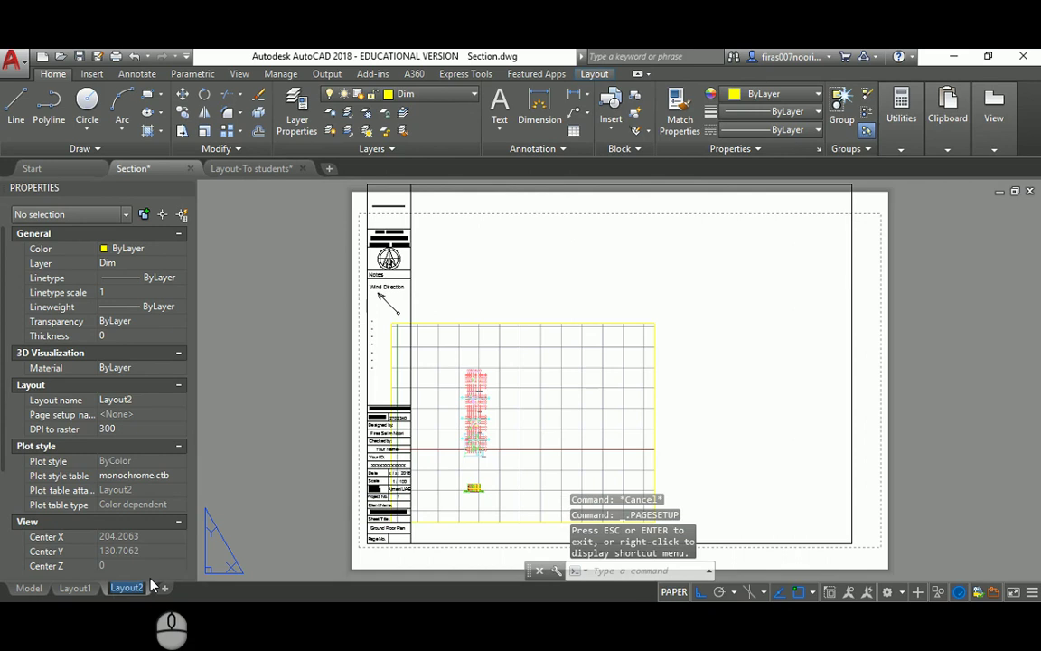
text(A3 _ Se)
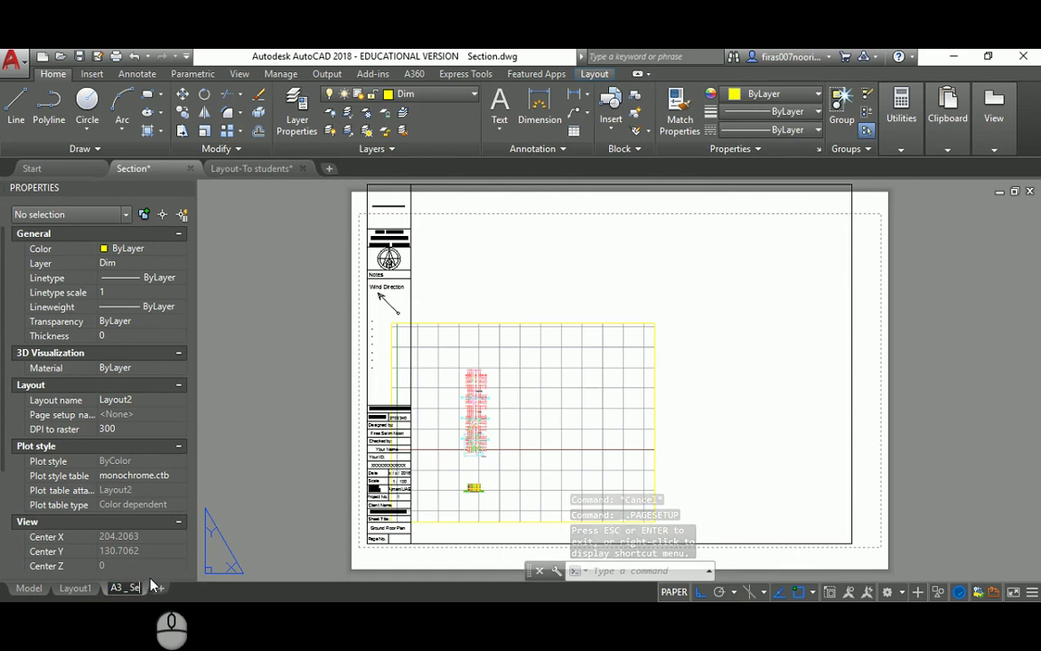
text(ction _ 1)
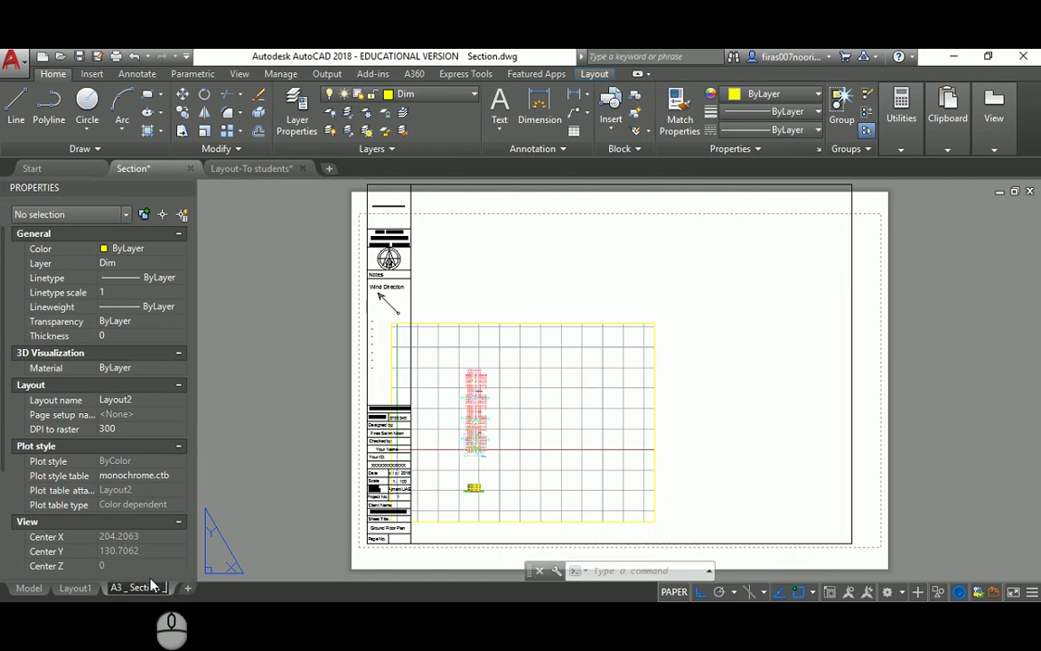
text(_100)
key(Return)
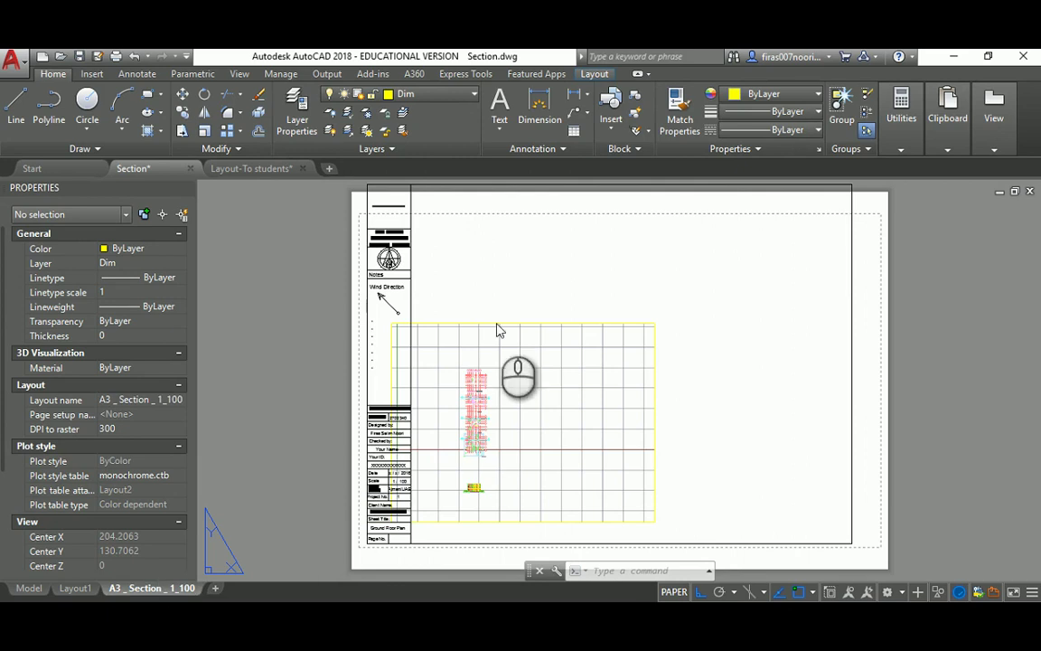
Step: Move the title block, frame and viewport down together until the frame's upper edge lies inside the A3 sheet
middle_drag(495, 330, 400, 313)
scroll(392, 317, down, 2)
text(m)
key(Return)
click(290, 225)
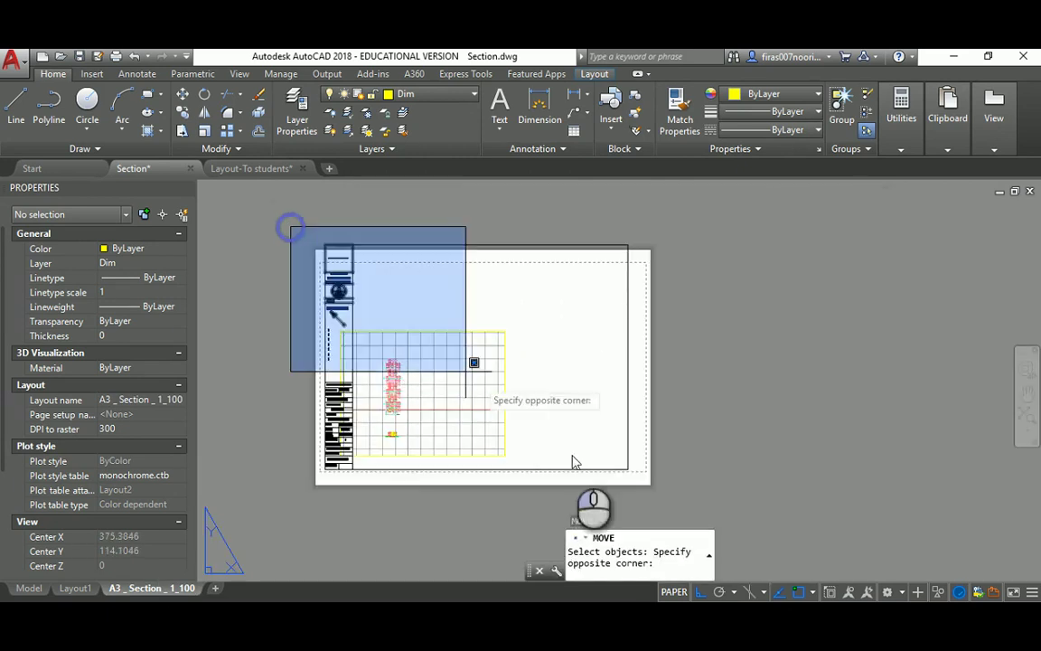
click(685, 493)
scroll(310, 440, up, 2)
scroll(310, 440, up, 2)
right_click(279, 395)
click(279, 398)
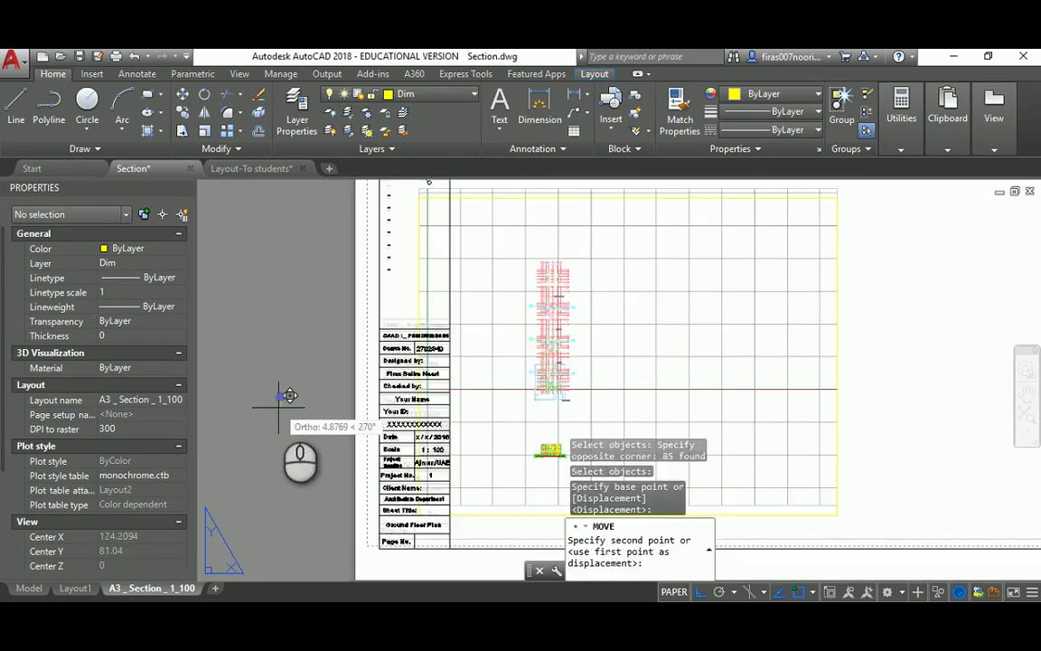
scroll(277, 407, down, 2)
click(391, 402)
middle_drag(390, 402, 358, 473)
key(Escape)
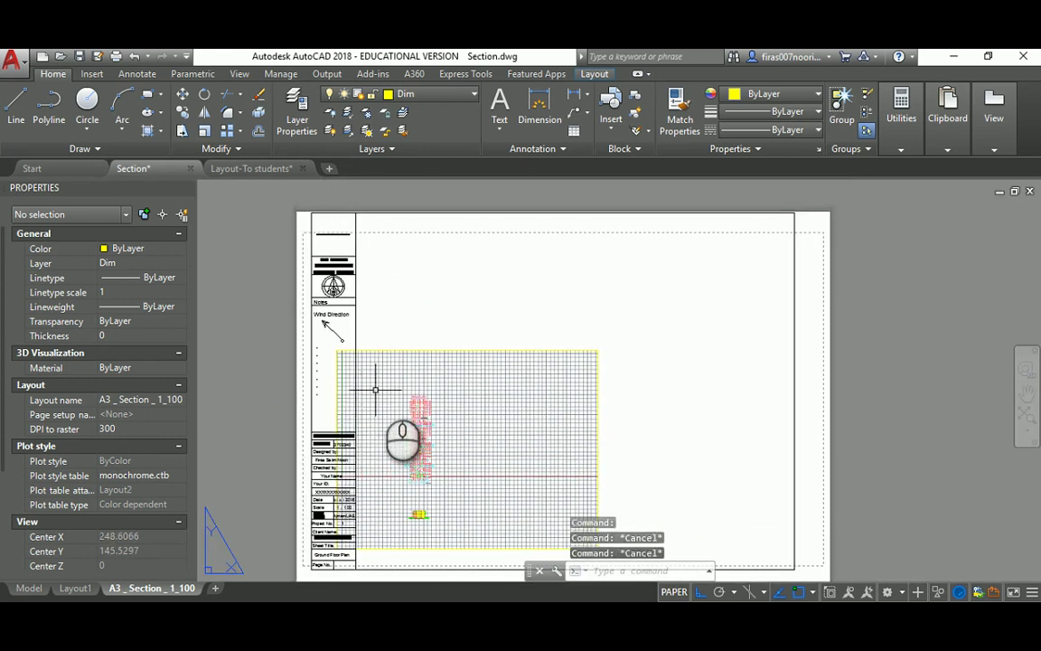
Step: Move the title block, frame and viewport slightly further down to even out the sheet's upper and lower margins
text(m)
key(Return)
click(561, 291)
right_click(632, 256)
click(639, 256)
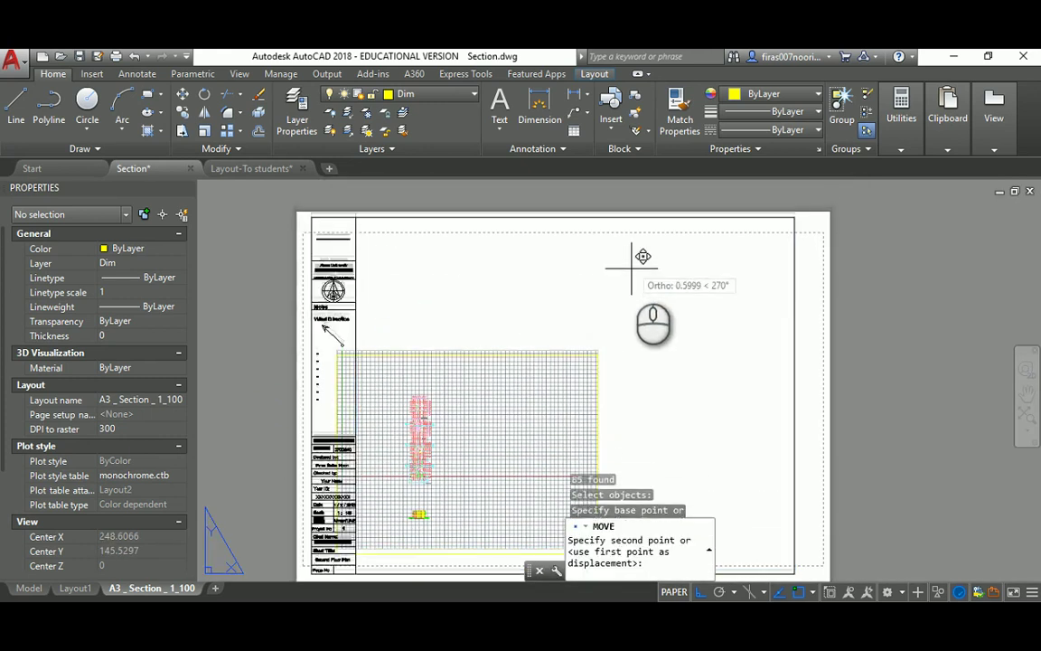
click(631, 267)
key(Escape)
key(Escape)
key(Escape)
Step: Shift the title block, frame and viewport to the right to centre the frame between the sheet's side edges
text(m)
key(Return)
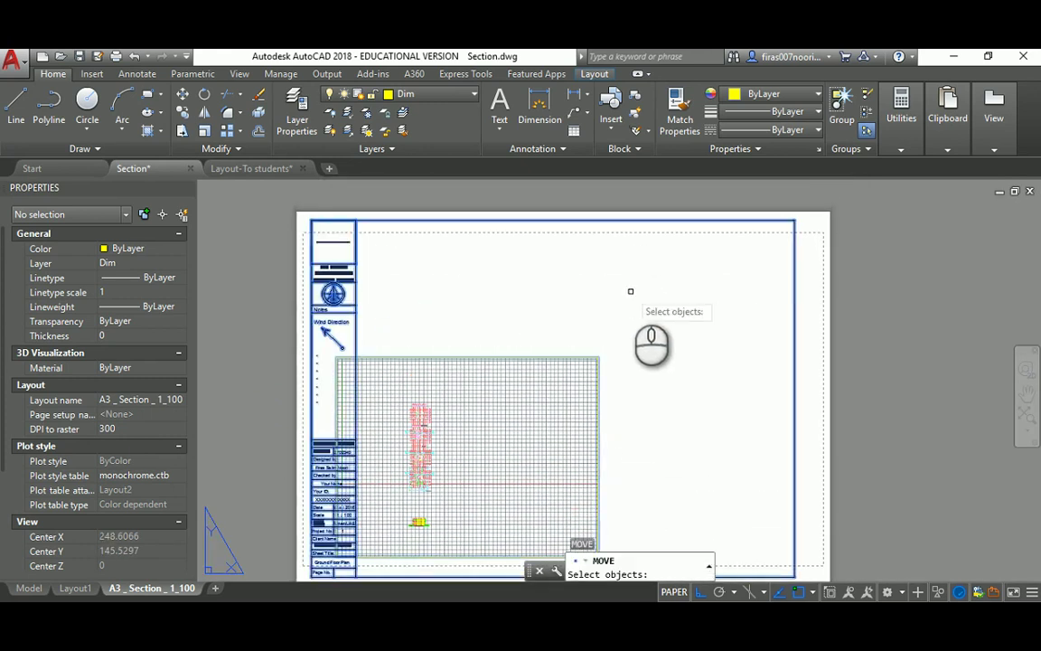
click(512, 305)
click(518, 299)
key(Escape)
key(Escape)
key(Escape)
scroll(485, 281, down, 2)
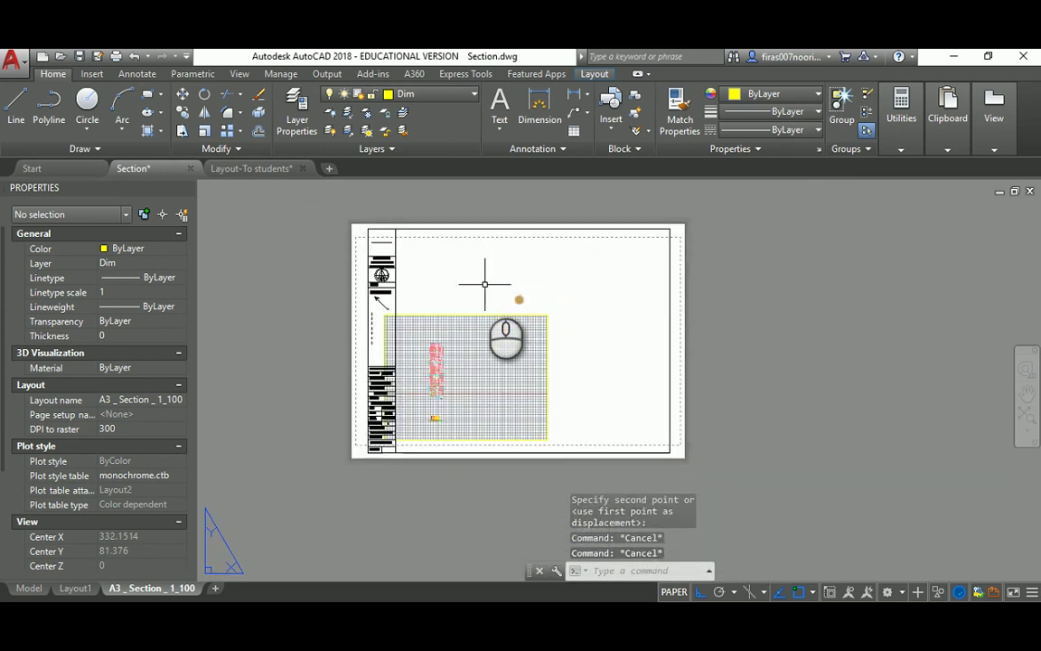
Step: Move the viewport up and to the right, clear of the title block and inside the frame
scroll(448, 324, up, 2)
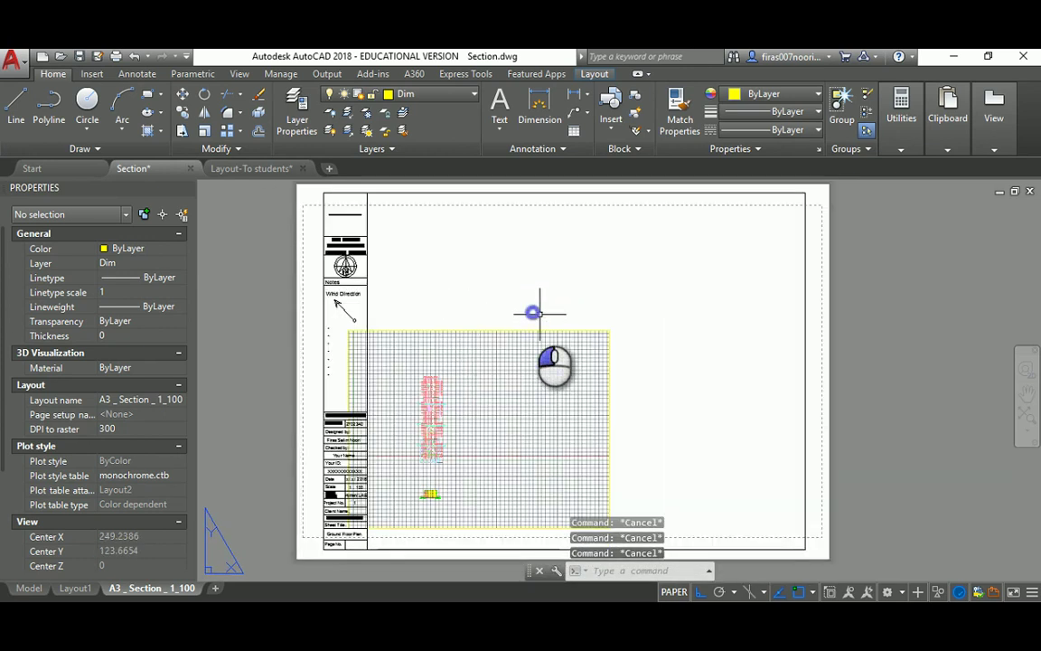
text(m)
key(Return)
click(472, 372)
click(571, 318)
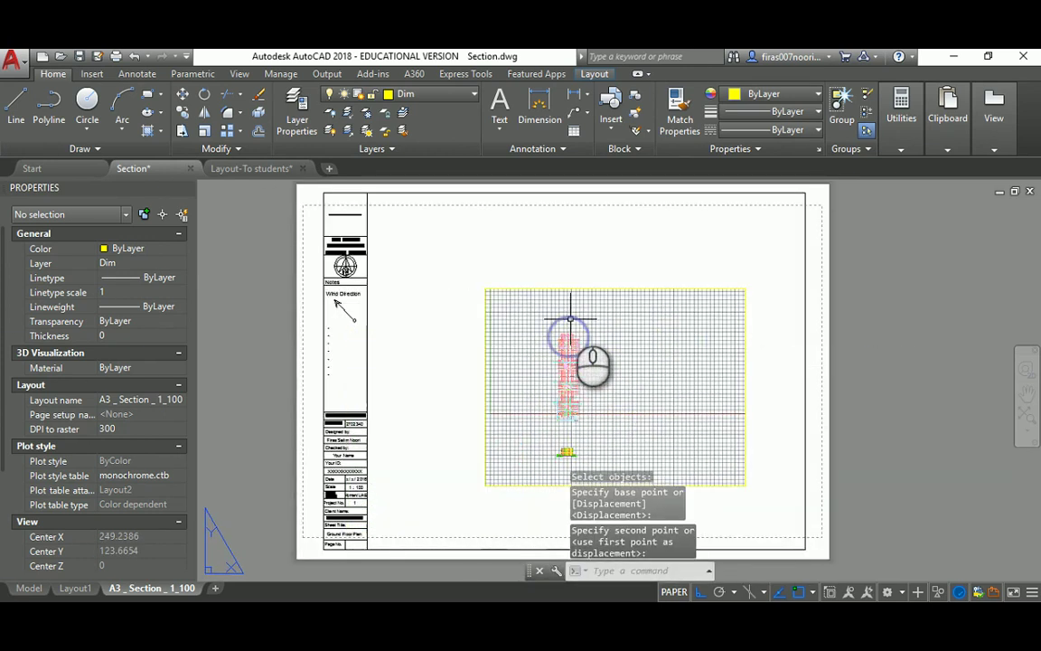
key(Escape)
Step: Move the viewport slightly back to the left within the frame's empty drawing area
click(548, 274)
click(512, 306)
text(m)
key(Return)
click(511, 311)
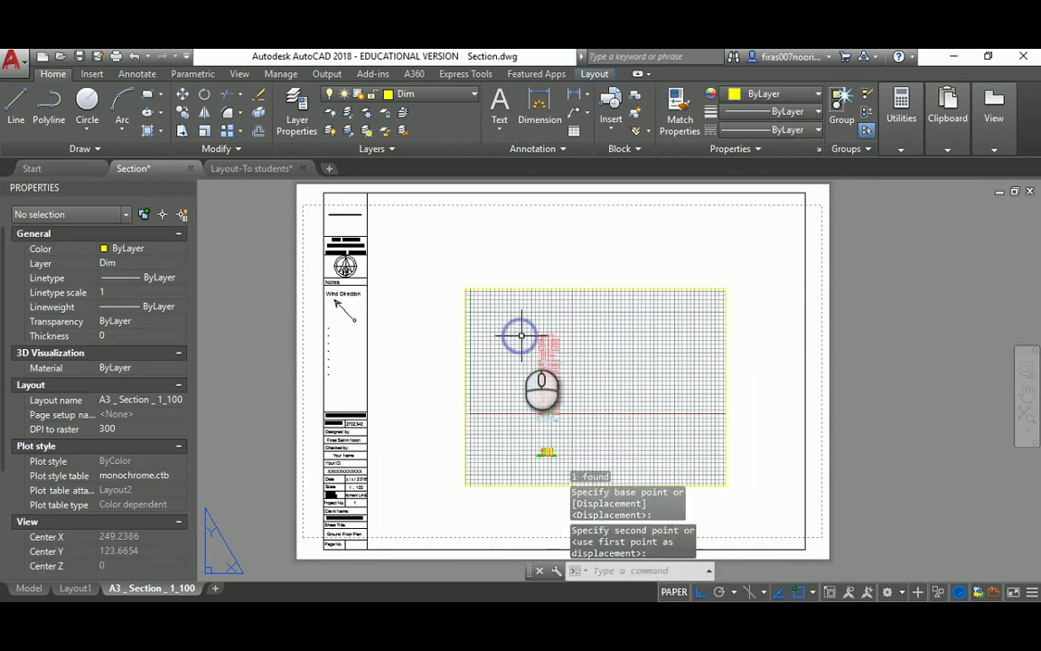
key(Escape)
key(Escape)
key(Escape)
Step: Inspect the university logo image and its file path at the head of the title block
scroll(366, 251, up, 4)
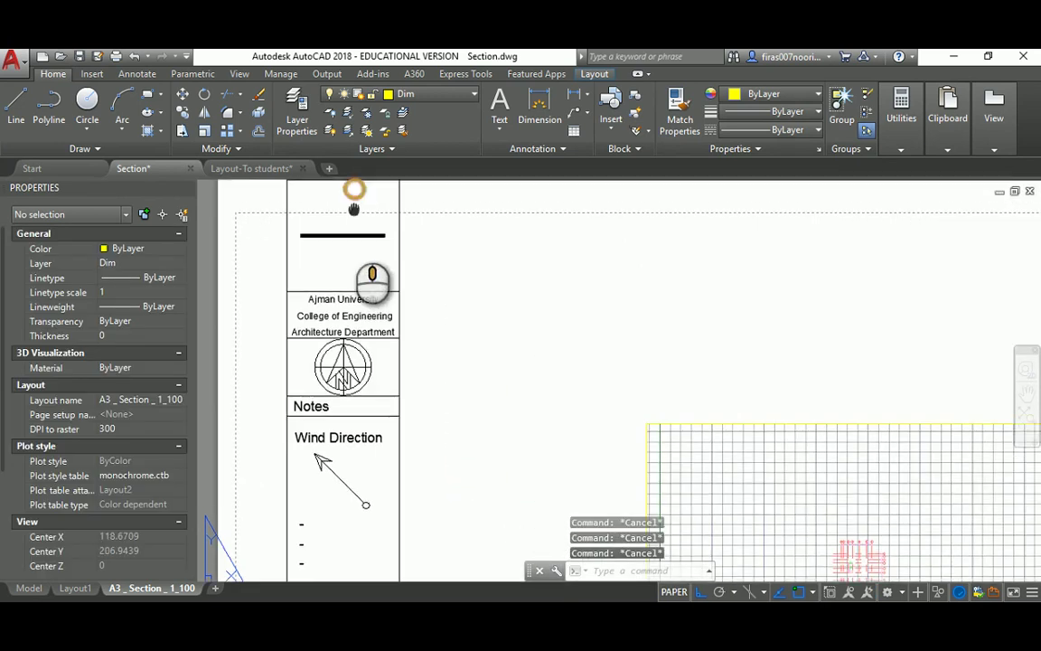
click(306, 266)
scroll(305, 266, up, 3)
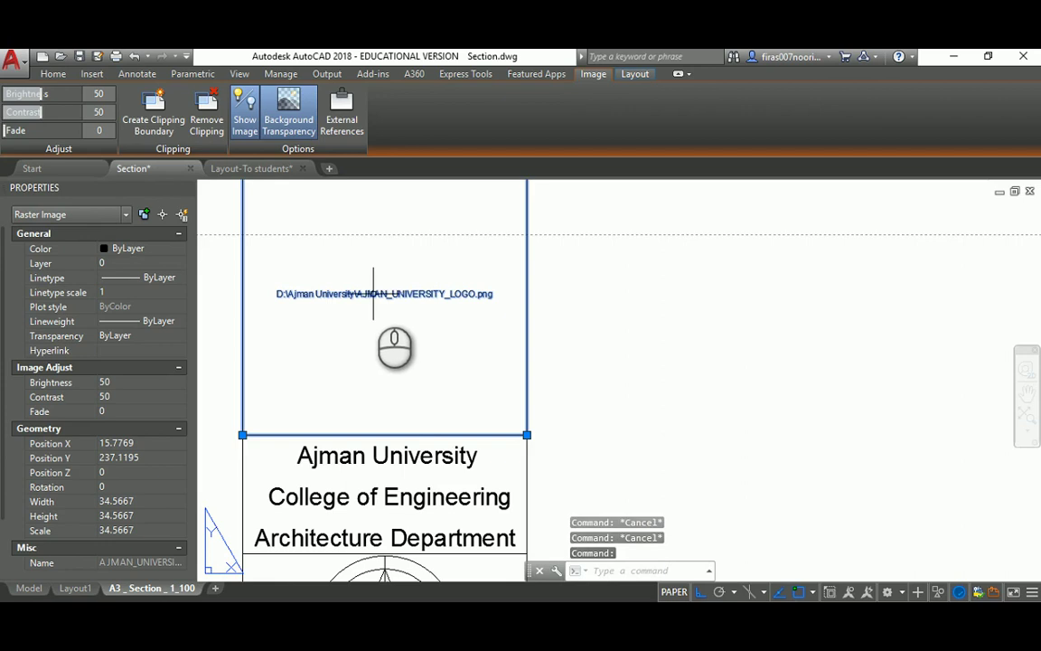
scroll(373, 294, down, 5)
middle_drag(529, 354, 492, 298)
key(Escape)
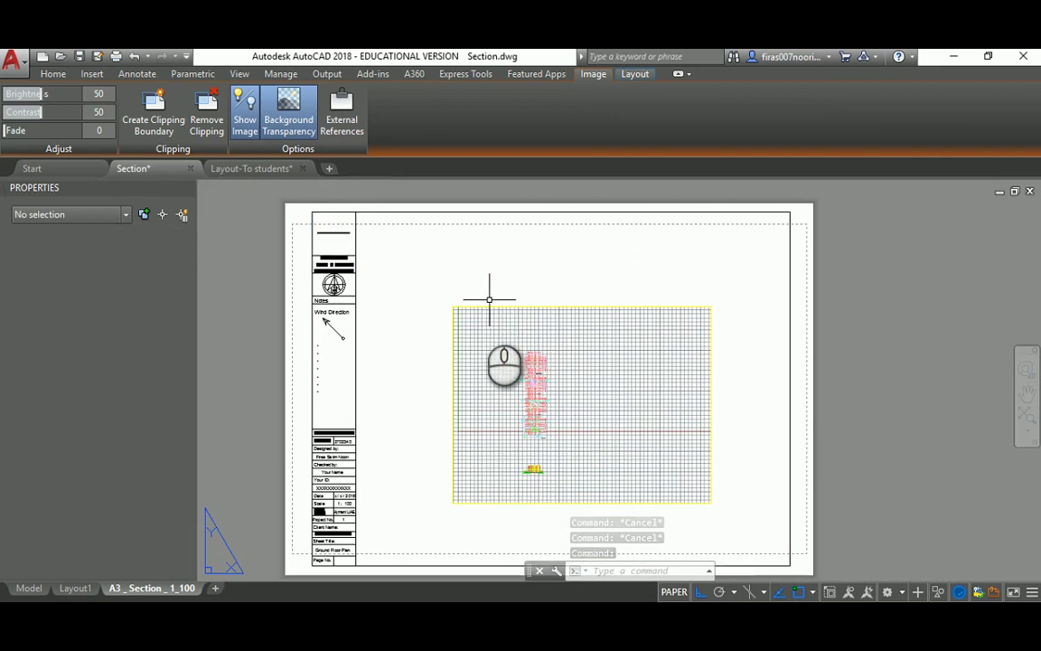
Step: Select the viewport and set its standard scale to 1:100
click(477, 284)
click(447, 309)
middle_drag(421, 353, 440, 325)
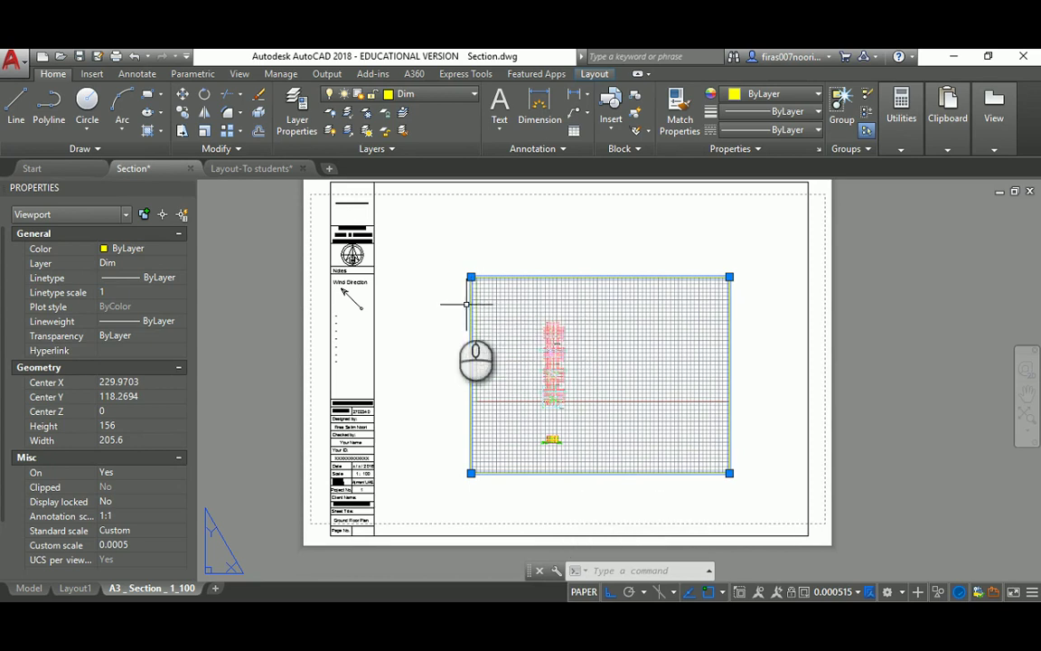
middle_drag(465, 302, 454, 320)
click(159, 531)
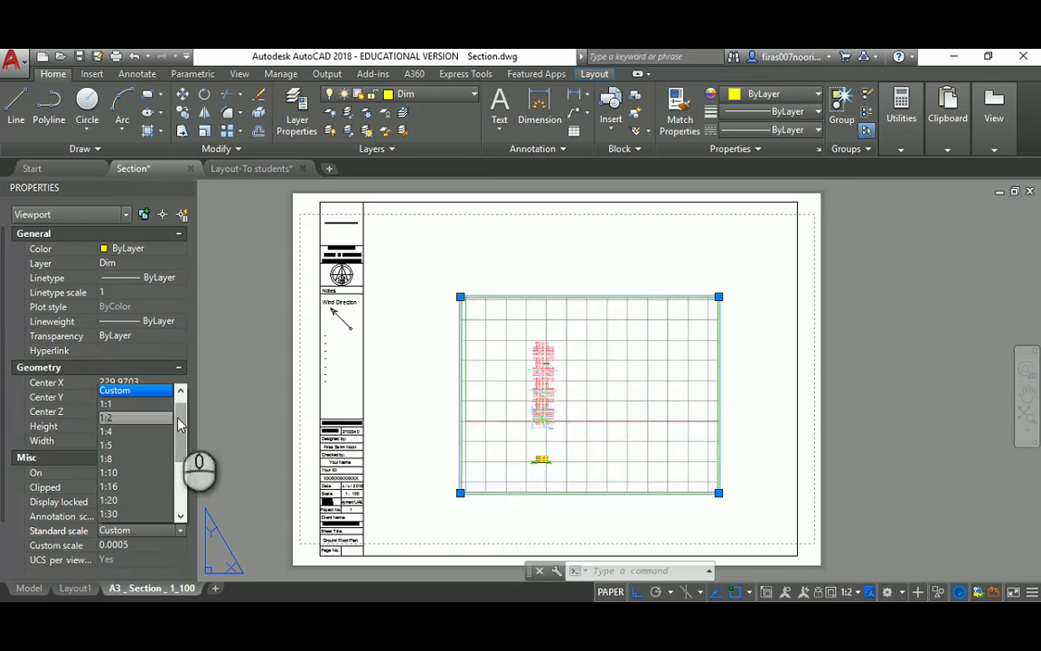
scroll(180, 424, down, 3)
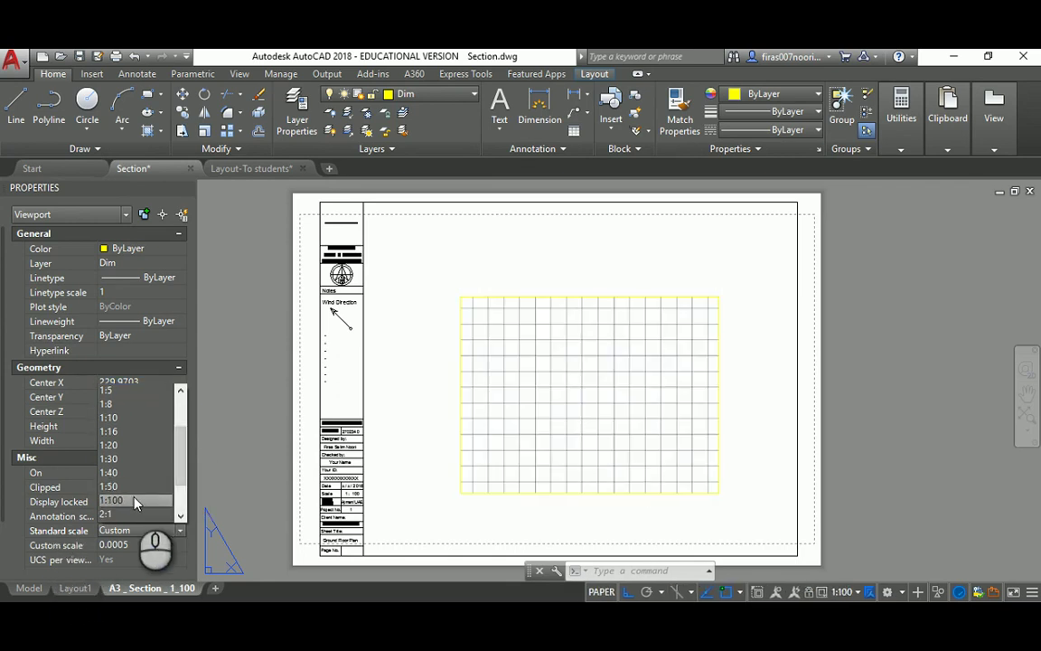
click(135, 504)
Step: Activate the viewport, bring the building section into its middle area, and return to paper space
double_click(537, 373)
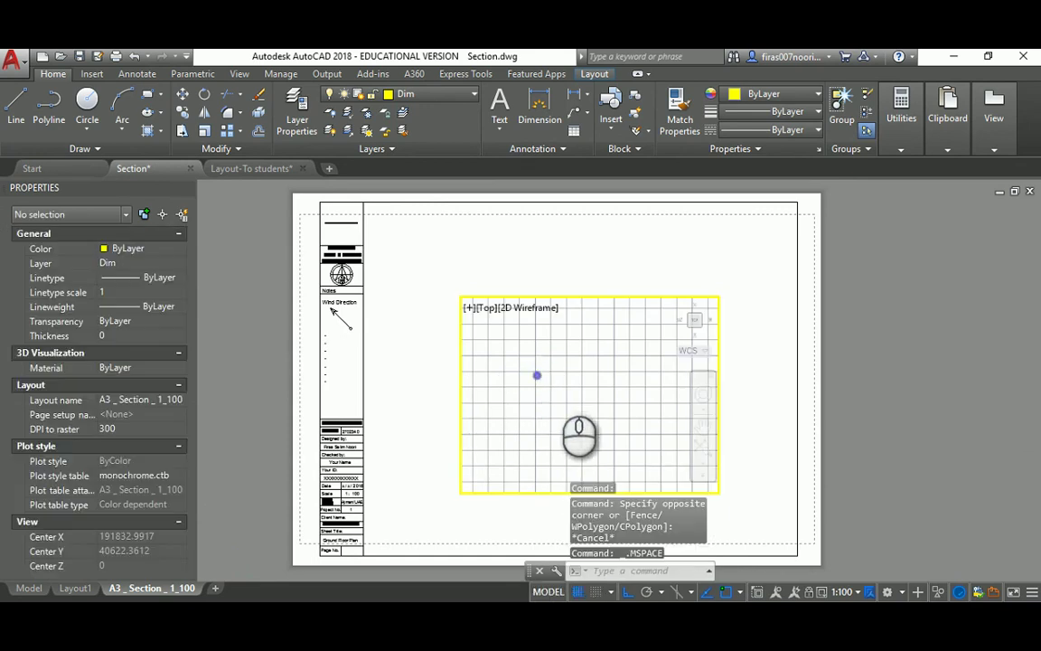
scroll(558, 389, down, 6)
middle_drag(565, 348, 655, 353)
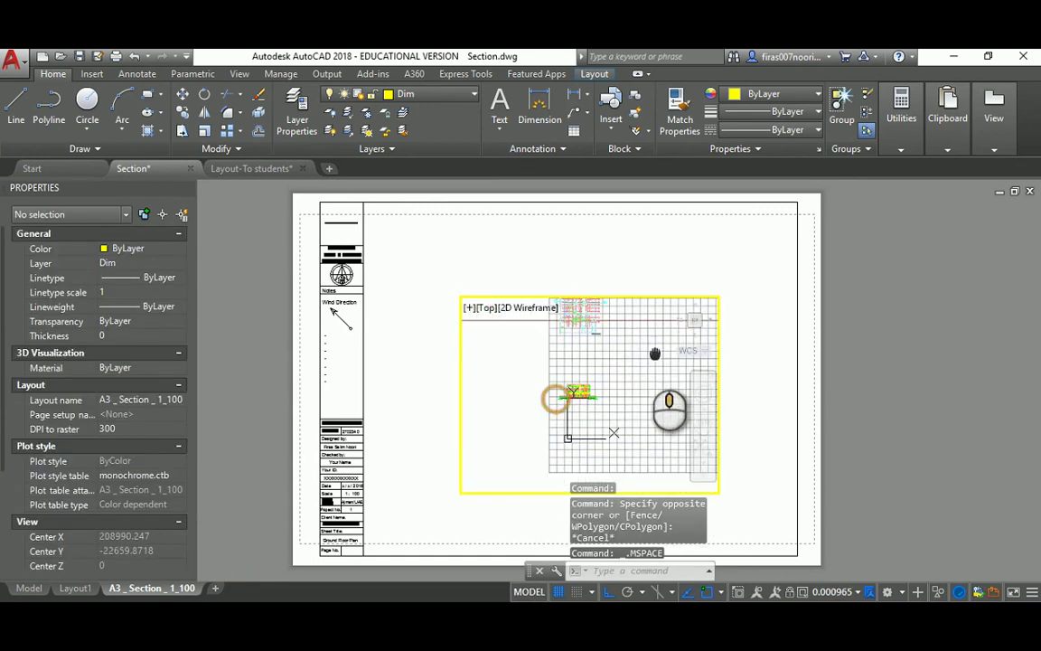
scroll(555, 400, up, 5)
double_click(548, 276)
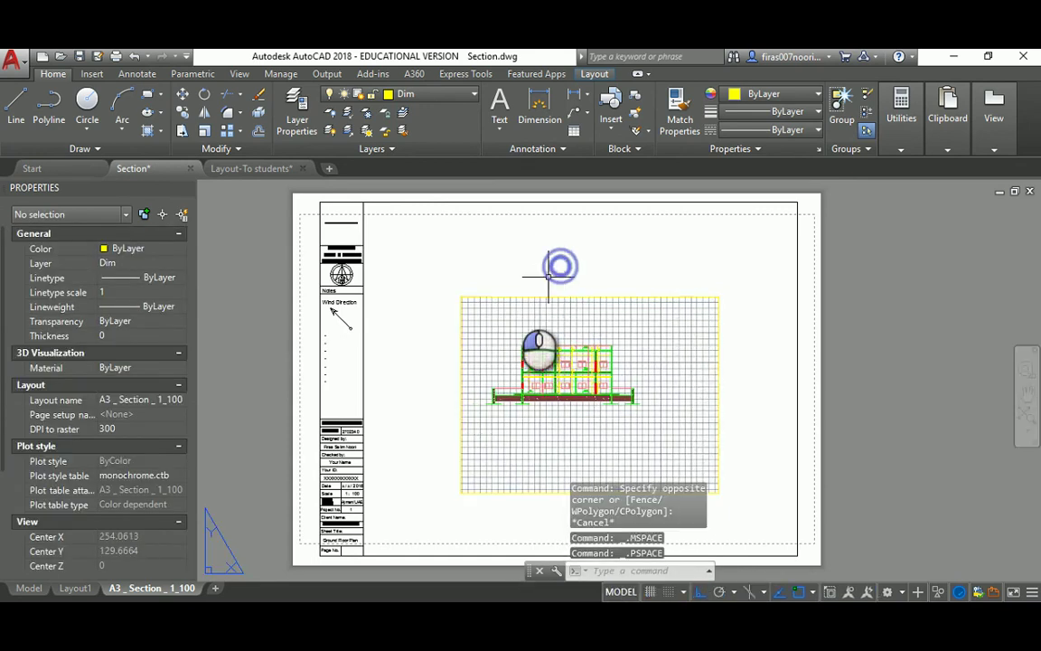
Step: Set the standard scale of the viewport showing the building section to 1:100
click(504, 296)
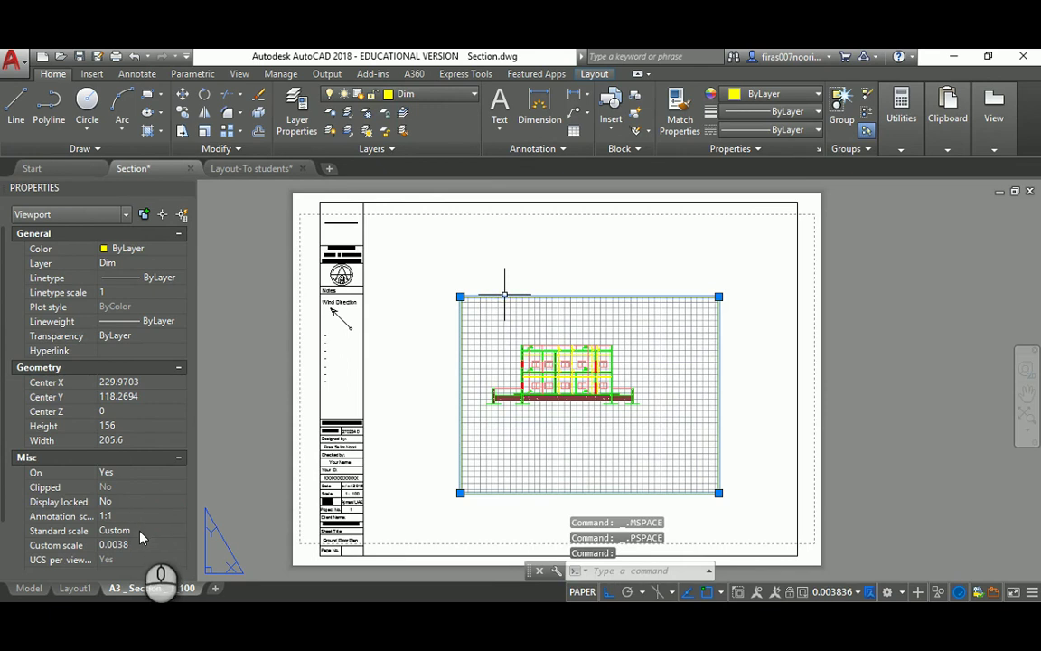
click(136, 531)
scroll(138, 517, down, 3)
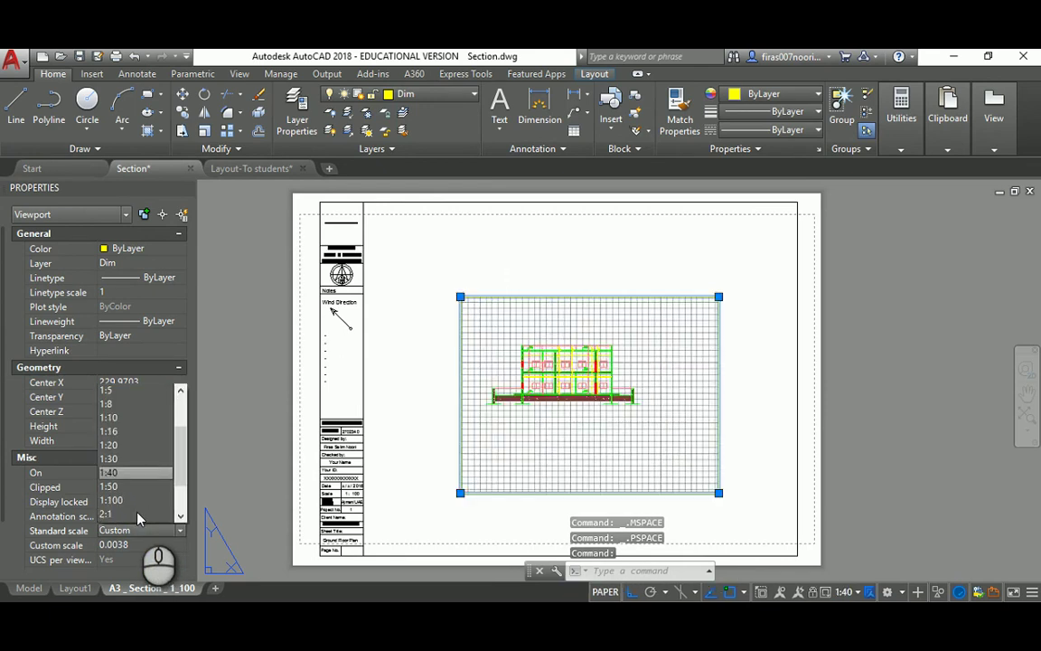
click(111, 500)
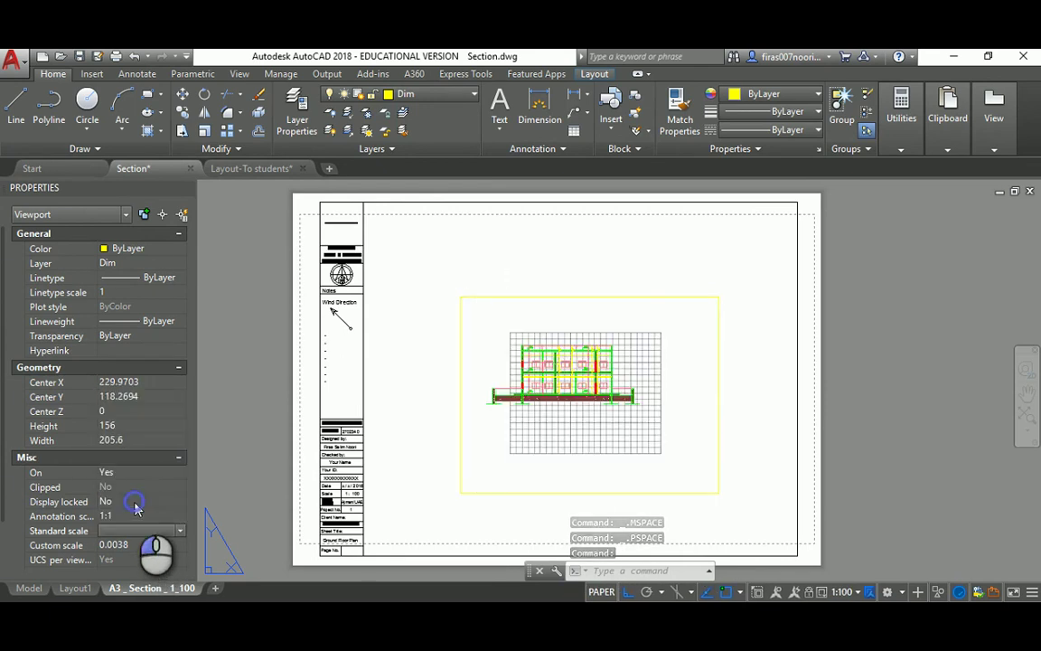
Step: Stretch the viewport's left side towards the title block, making the viewport about 257 mm wide
click(460, 295)
click(395, 297)
click(395, 296)
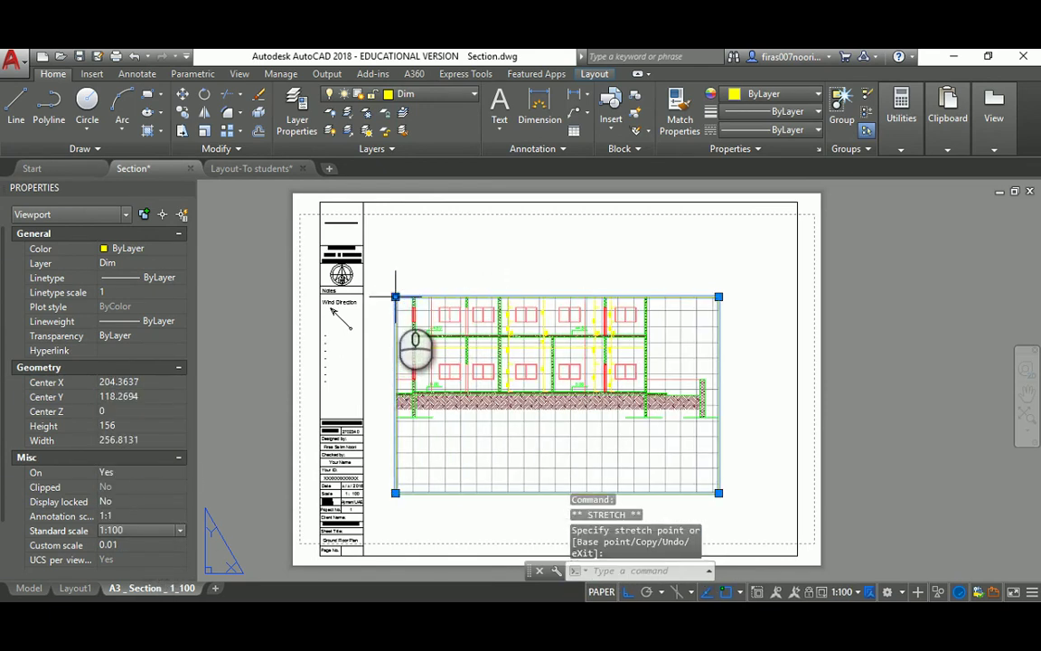
Step: Stretch the viewport's upper edge to make it about 210 mm high, and shift the building section within it
click(407, 228)
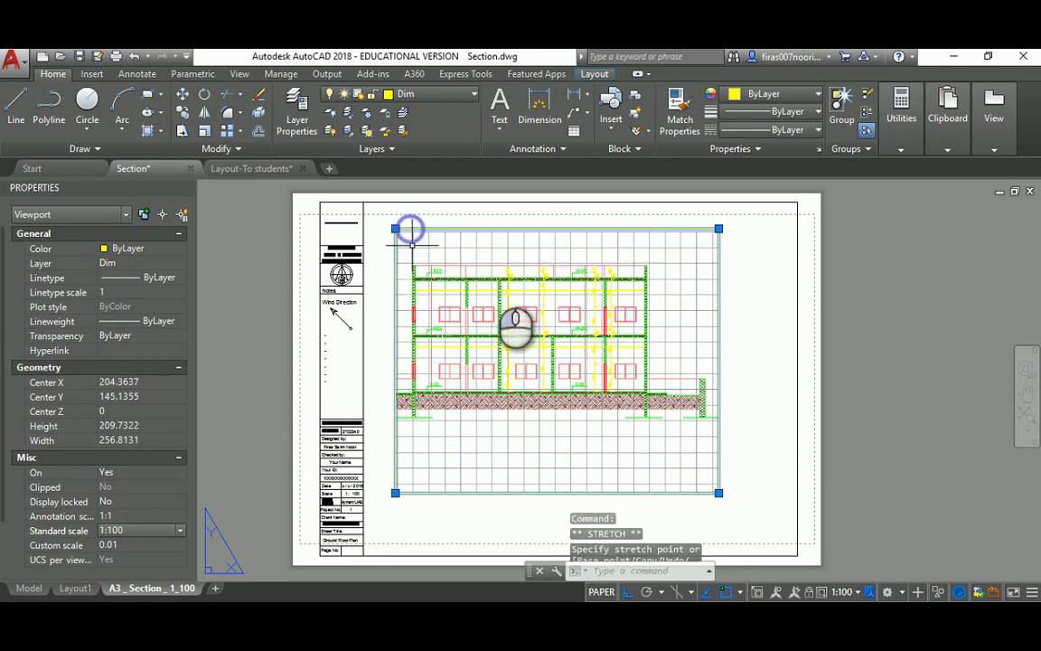
double_click(531, 258)
middle_drag(513, 318, 547, 327)
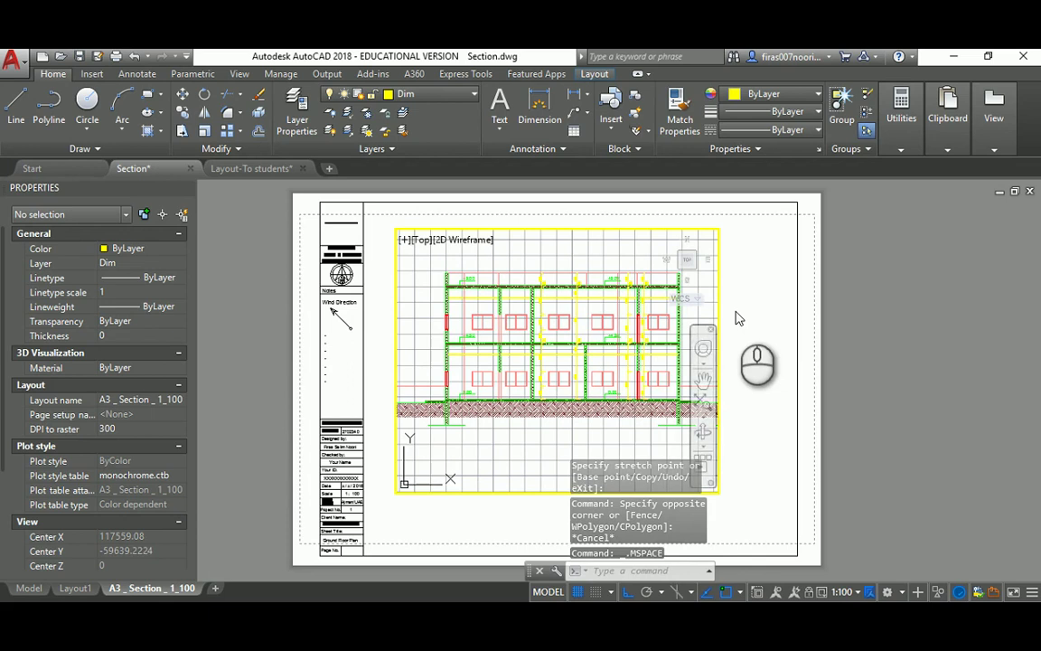
double_click(739, 316)
Step: Stretch both sides of the viewport outwards until it is about 305 mm wide
click(707, 293)
click(726, 265)
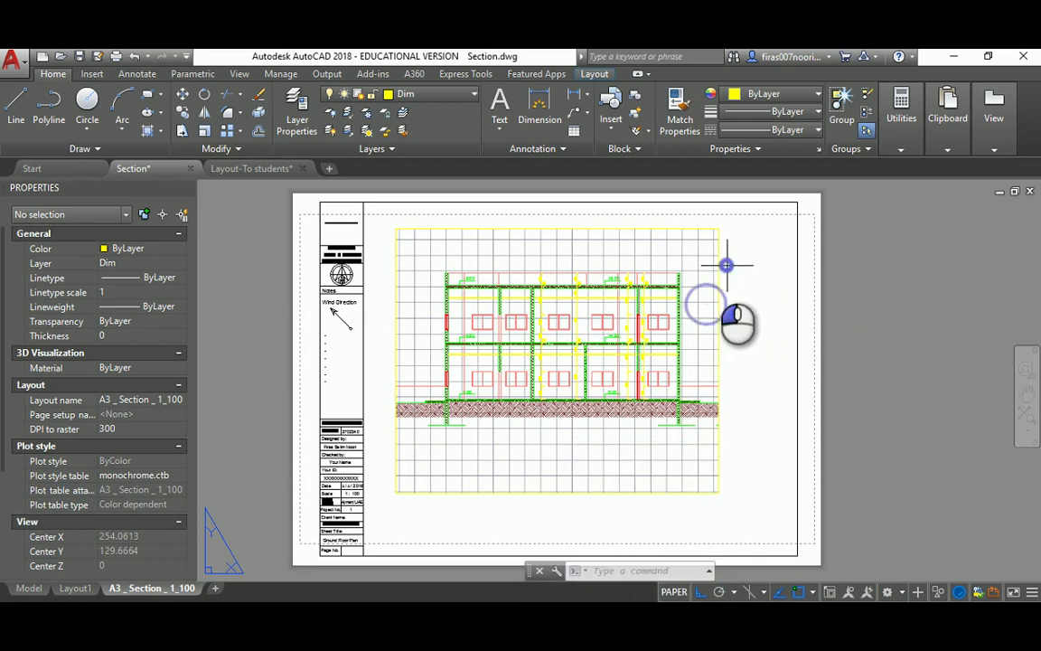
click(718, 228)
click(757, 230)
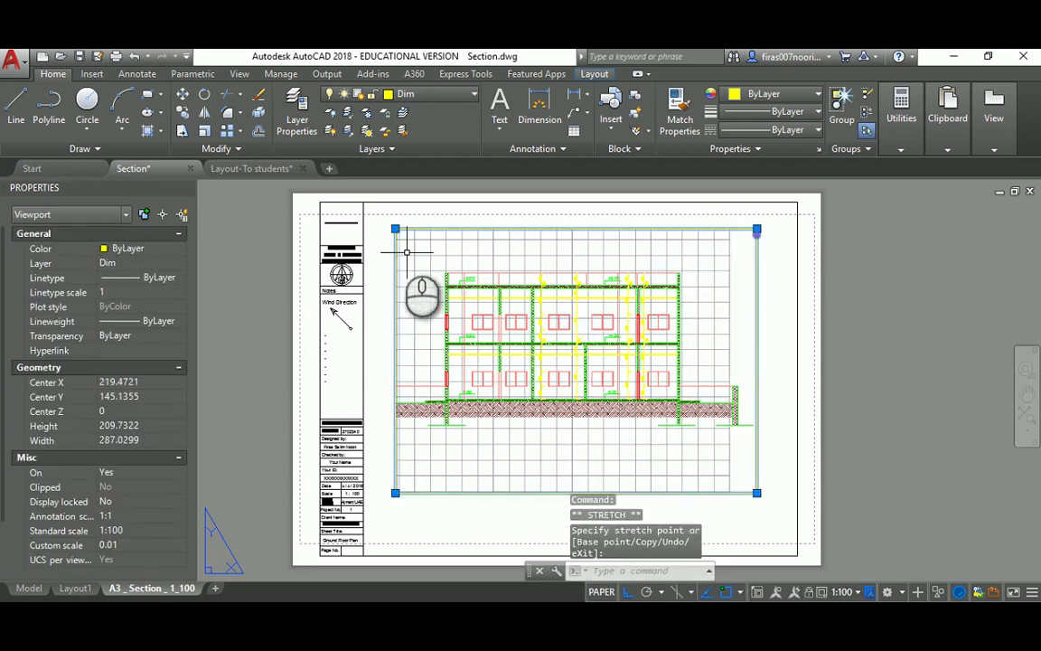
click(395, 229)
click(373, 228)
Step: Activate the widened viewport, centre the building section between its sides, and return to paper space
click(506, 255)
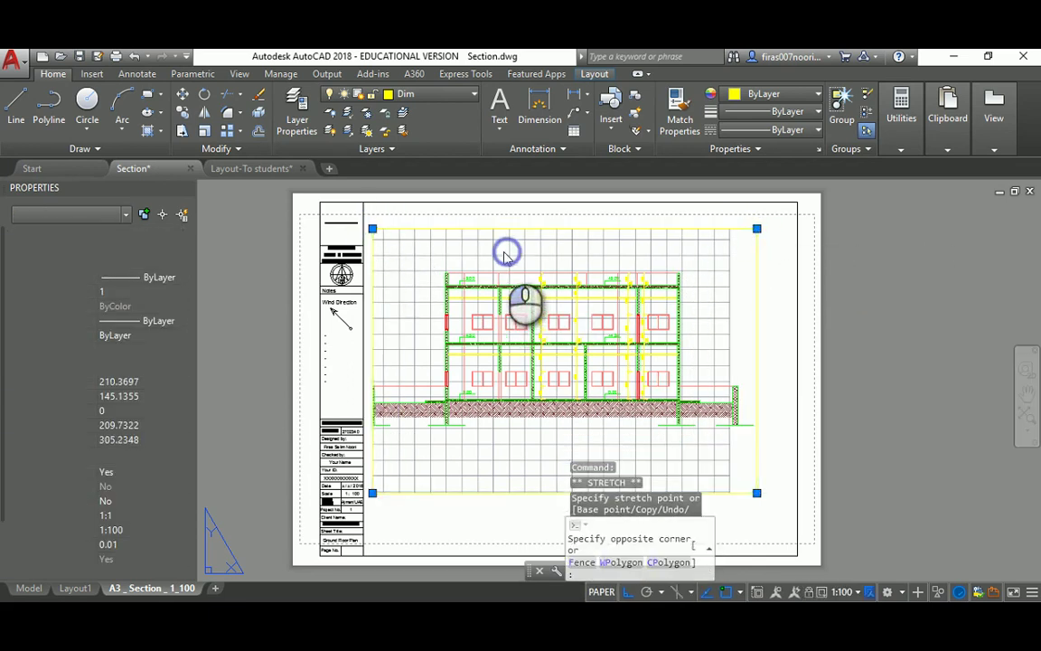
double_click(506, 255)
middle_drag(507, 256, 505, 256)
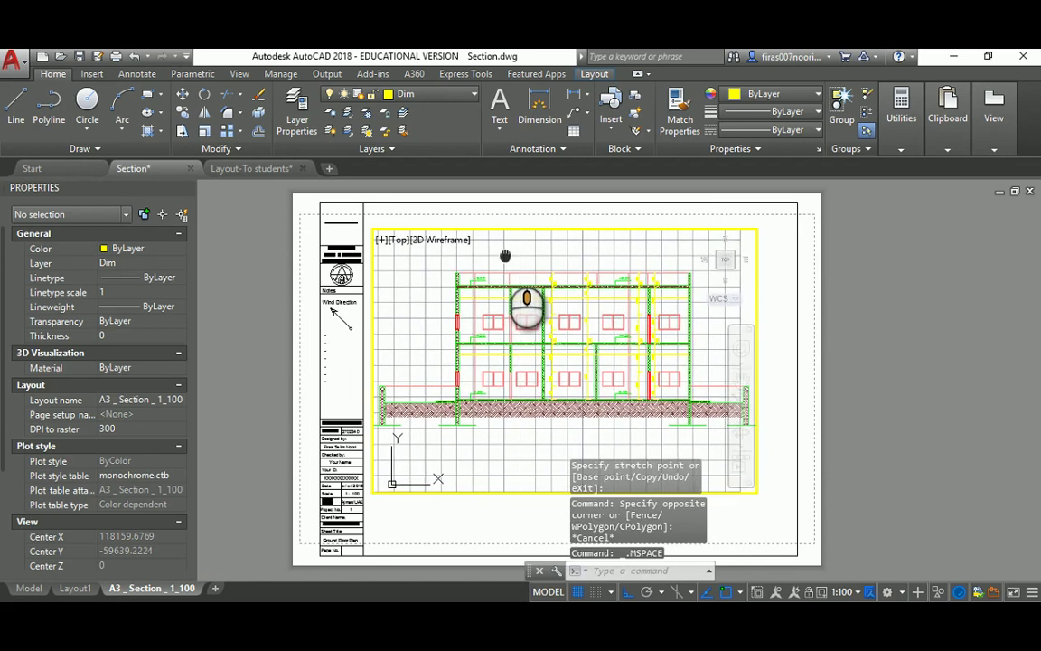
double_click(795, 317)
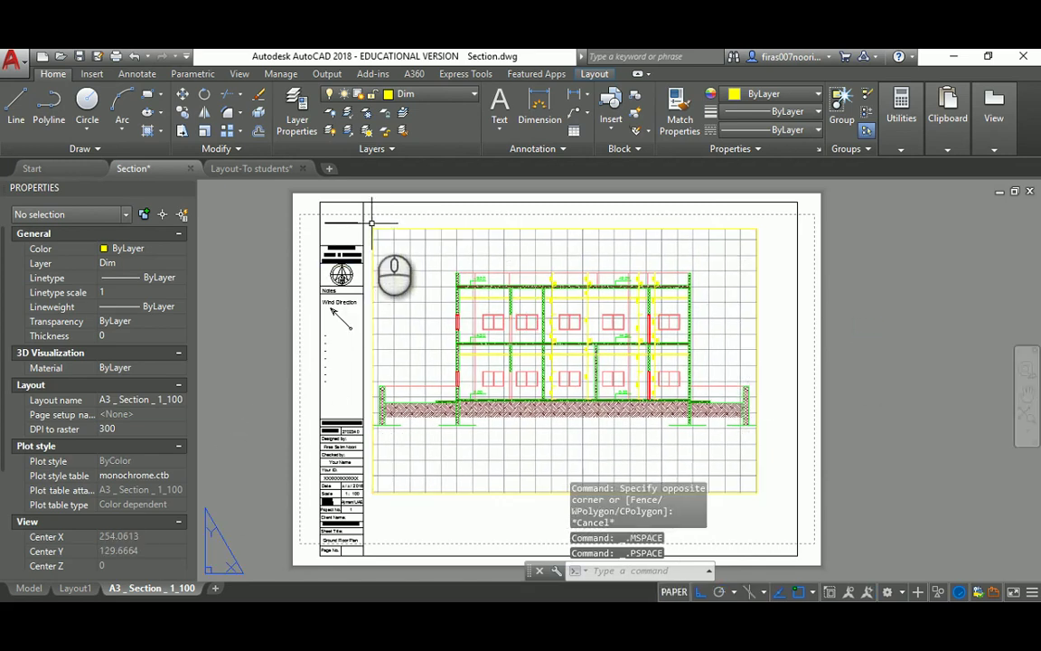
Step: Select the viewport and choose 1:100 as its standard scale
click(388, 228)
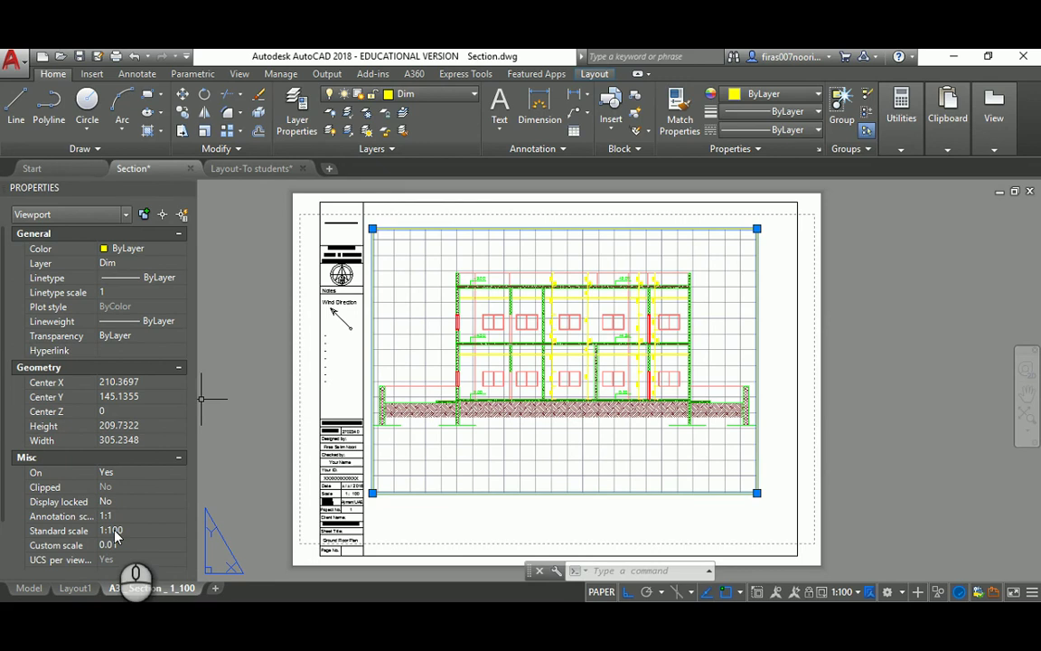
click(140, 534)
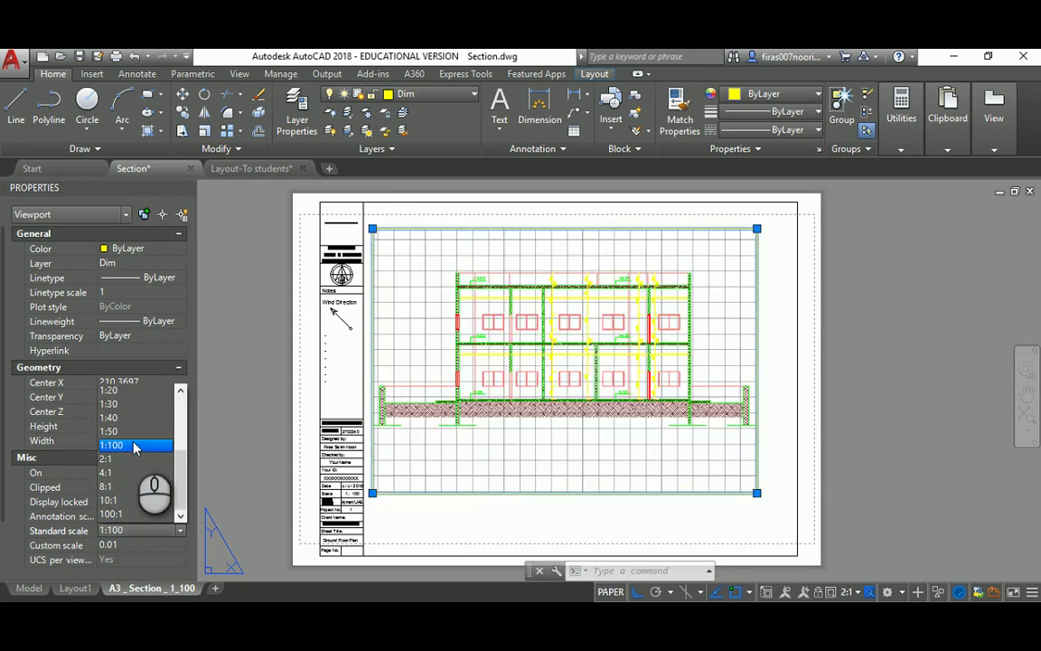
click(136, 446)
Step: Try a custom scale of 0.005 on the viewport, and set it back to 0.01
click(134, 546)
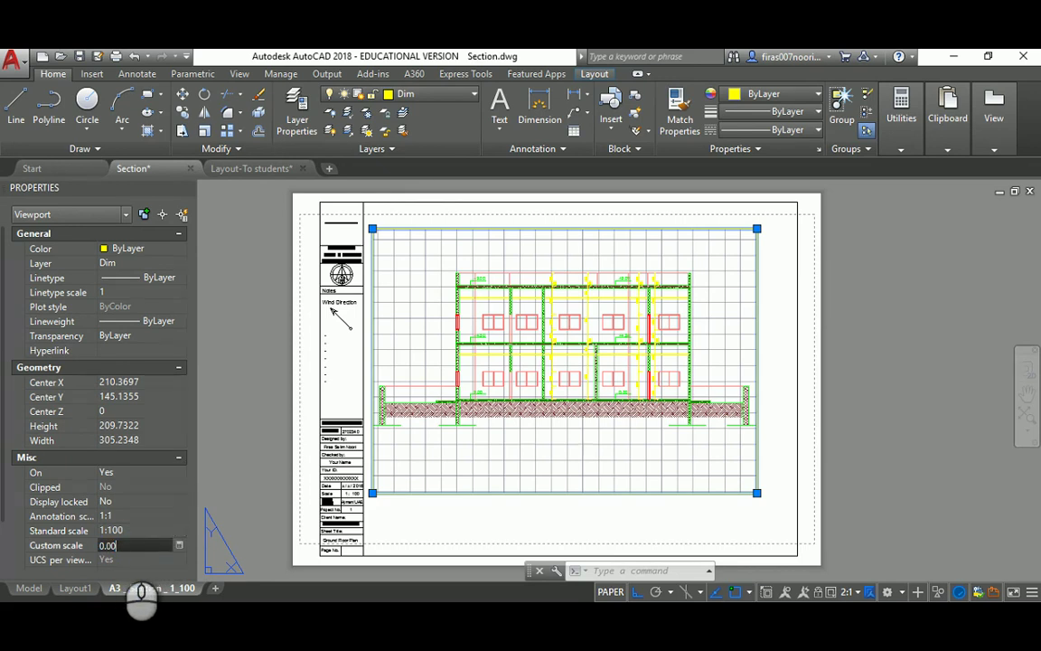
text(0.005)
key(Return)
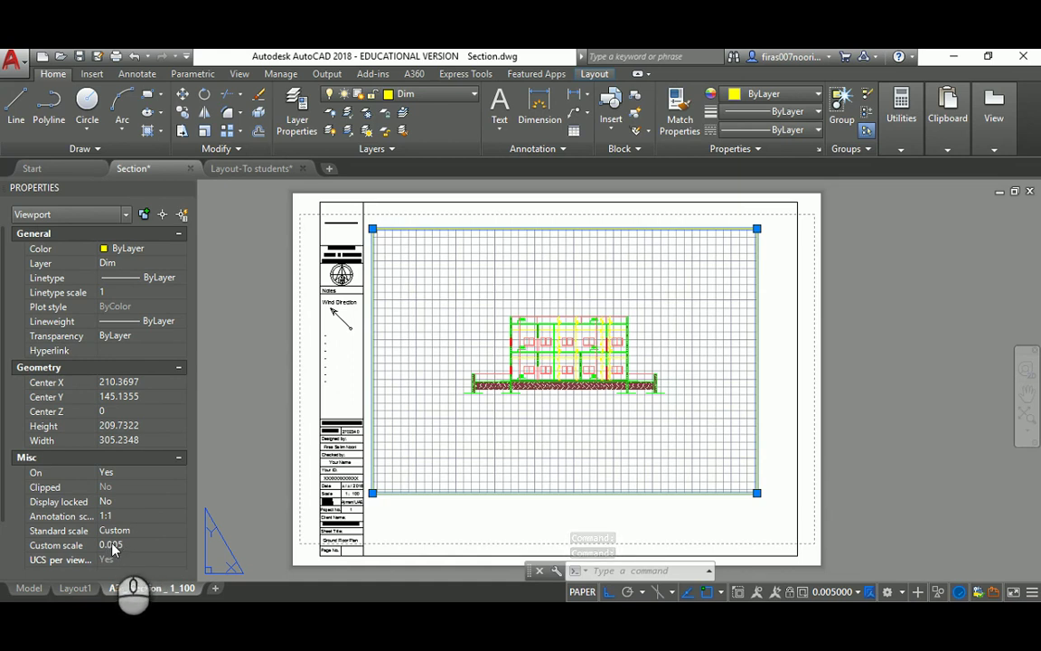
click(124, 545)
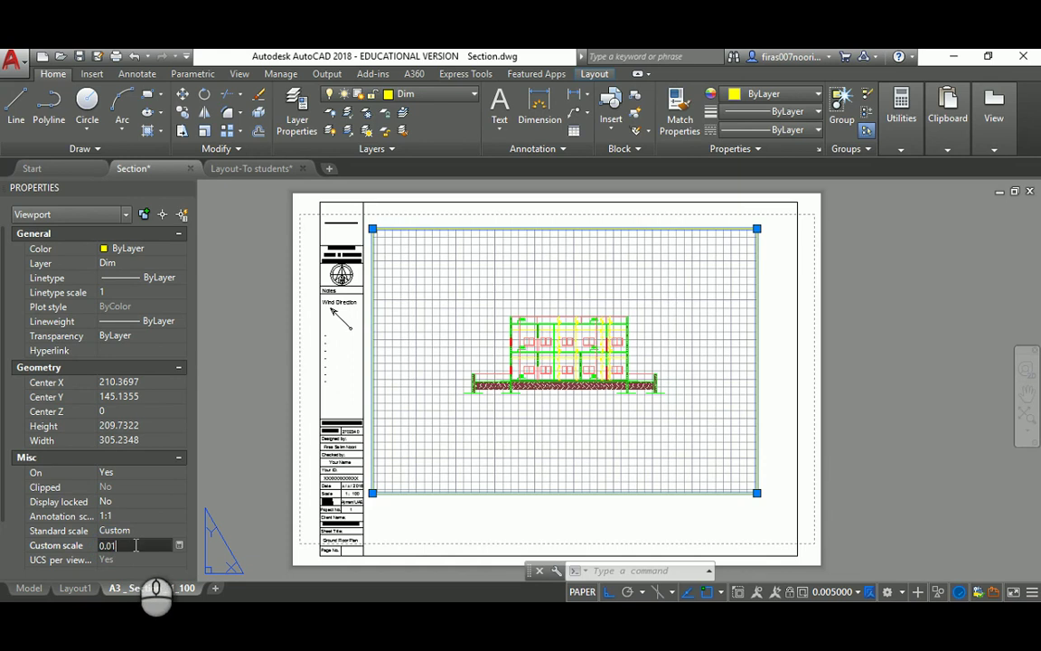
text(0.01)
key(Return)
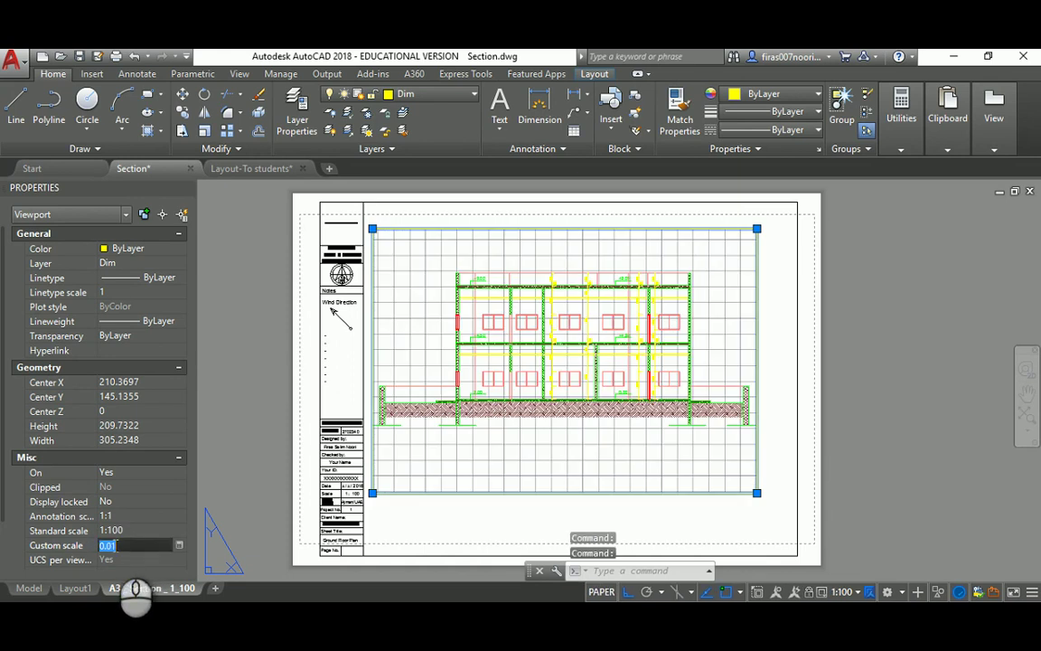
Step: Try a custom scale of 0.02 on the viewport, and return the standard scale to 1:100
click(108, 545)
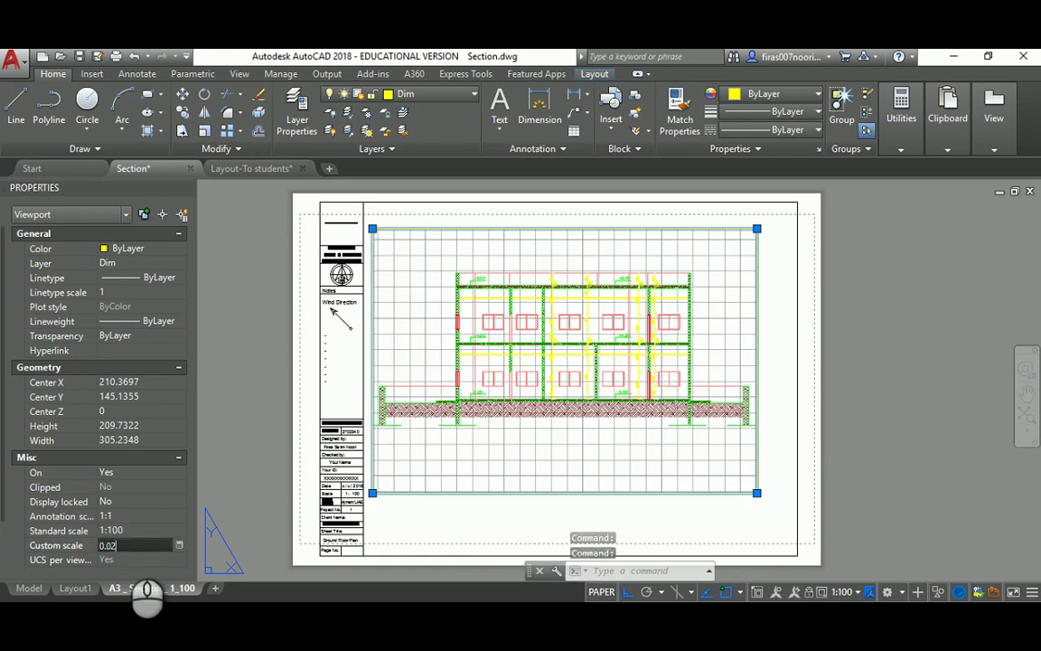
key(Return)
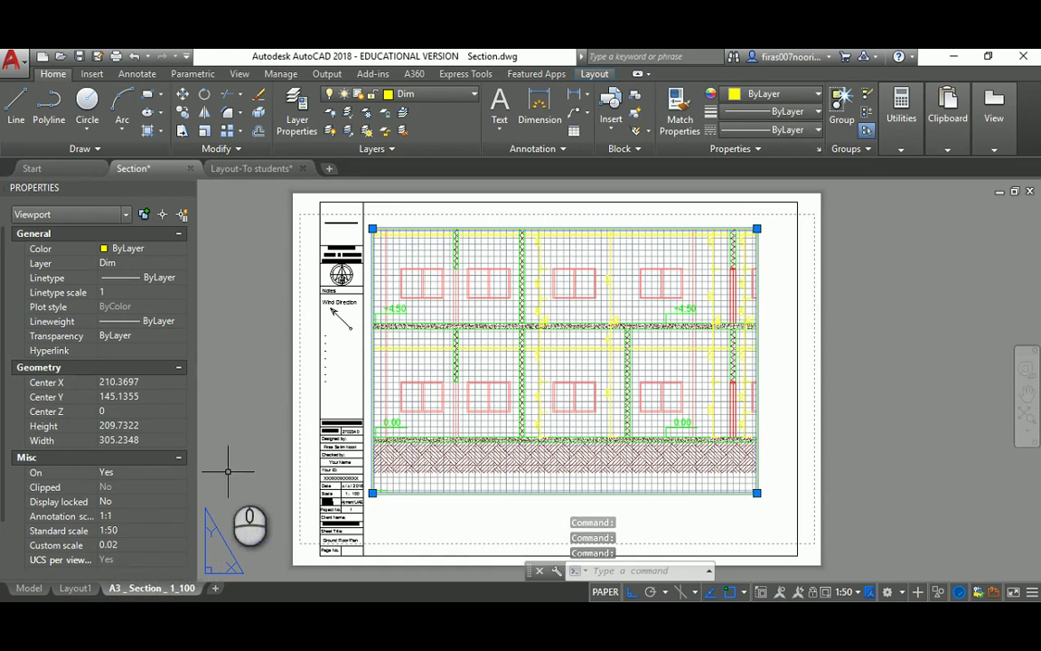
click(135, 530)
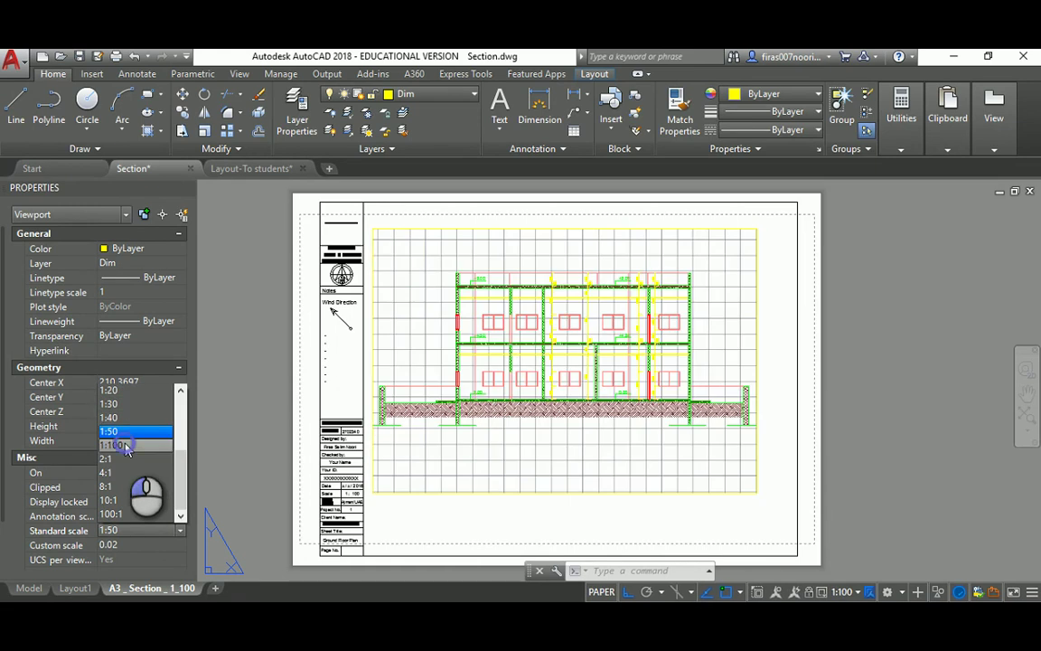
click(126, 445)
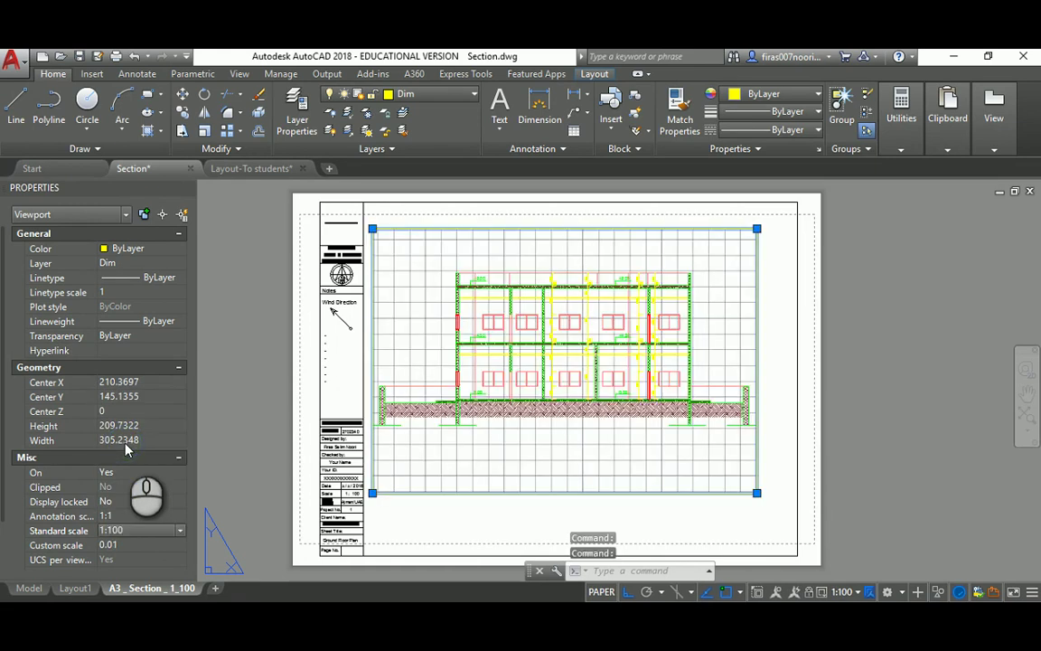
Step: Set the viewport's custom scale to 0.005 again, and restore the standard scale of 1:100
click(126, 545)
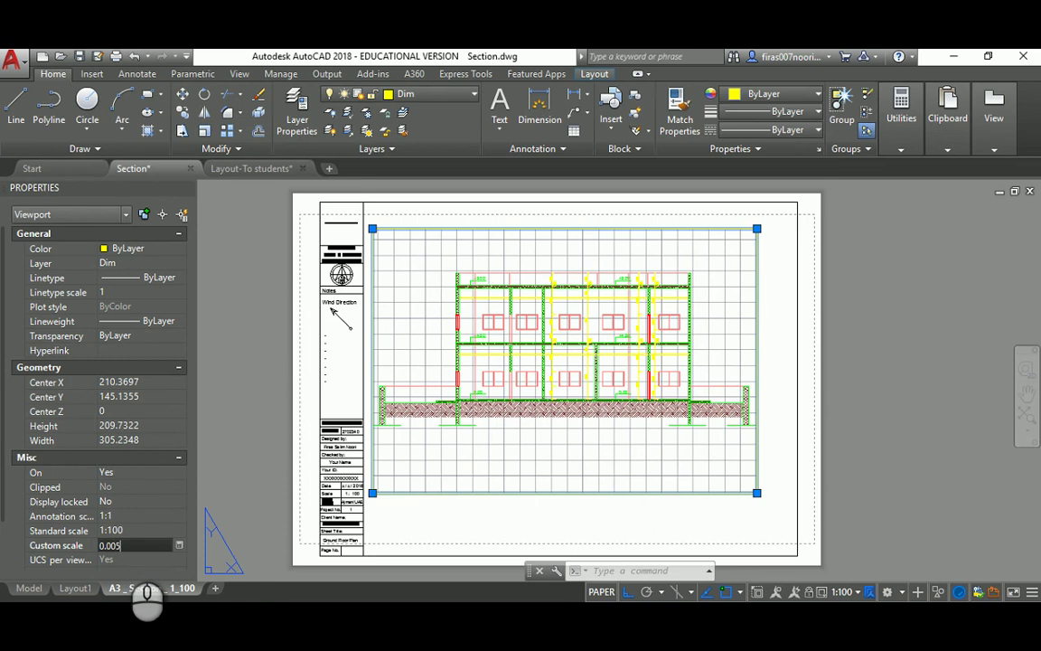
key(Return)
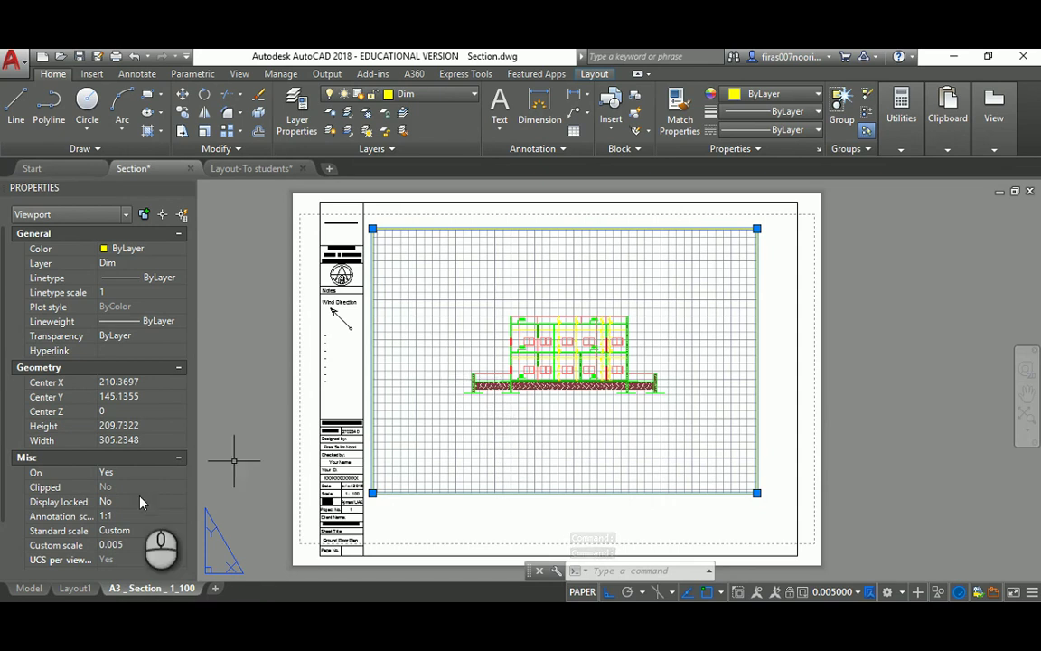
click(138, 532)
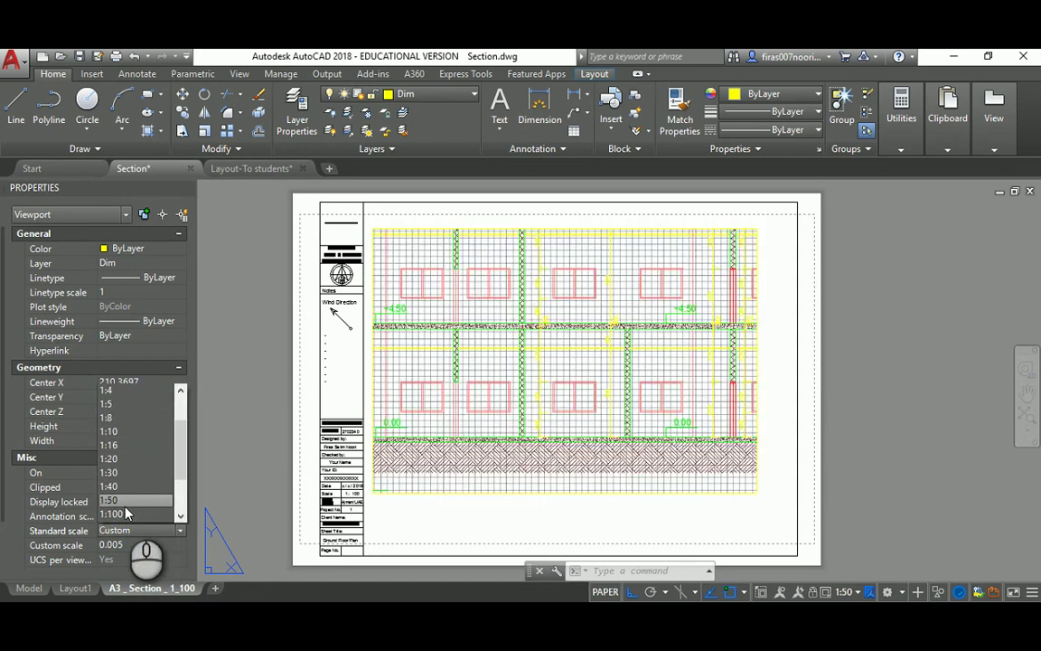
click(112, 513)
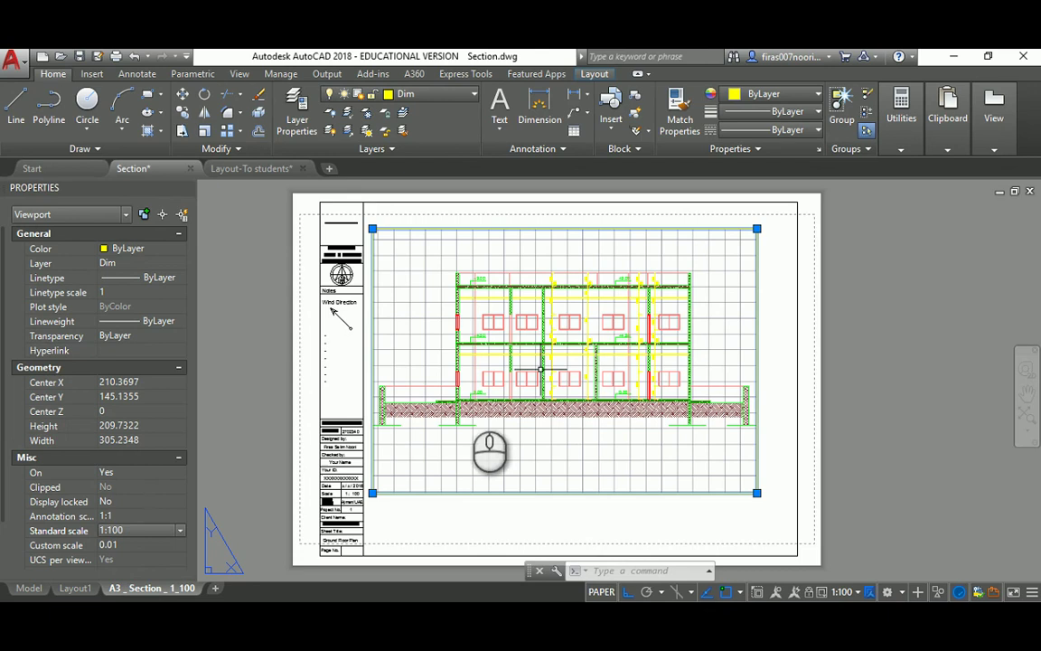
Step: Move the viewport horizontally a short distance away from the title block
text(m)
key(Return)
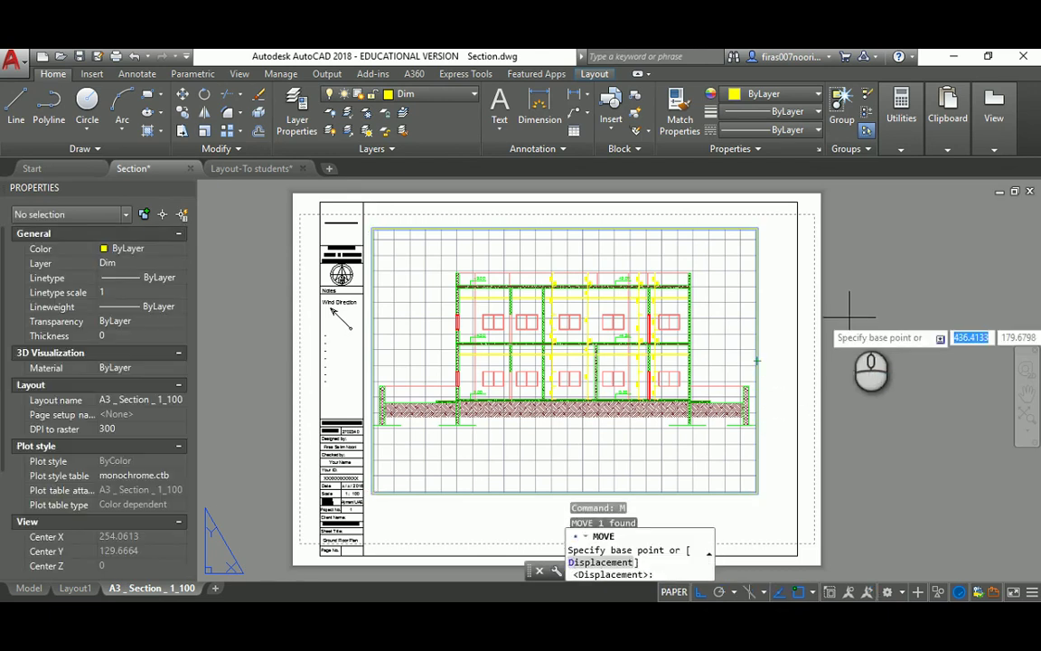
click(850, 316)
click(870, 313)
key(Escape)
Step: Move the viewport about 6 mm straight down on the sheet
key(Return)
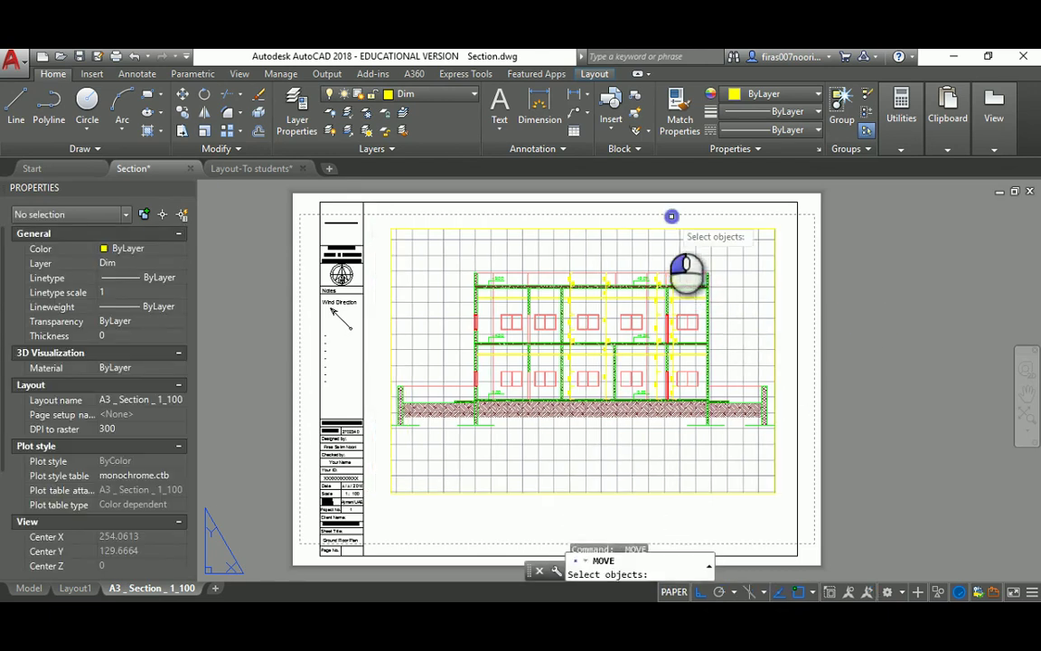
click(673, 217)
click(882, 285)
key(Return)
click(883, 260)
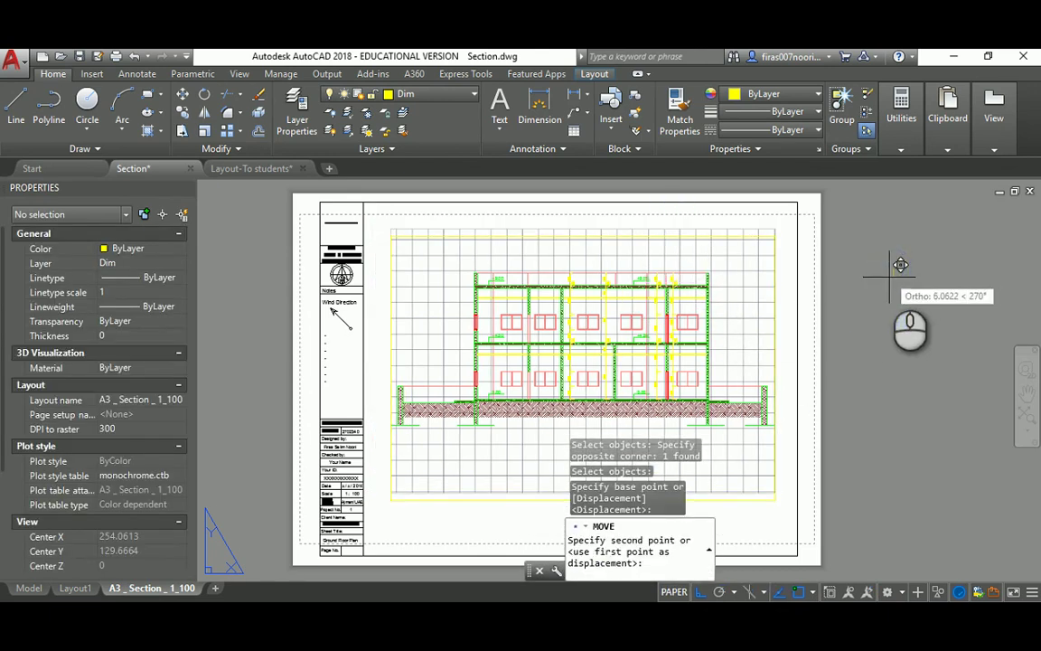
key(Escape)
key(Escape)
key(Escape)
Step: Copy the viewport horizontally to the empty area beside the sheet
middle_drag(623, 280, 551, 280)
middle_drag(361, 247, 403, 263)
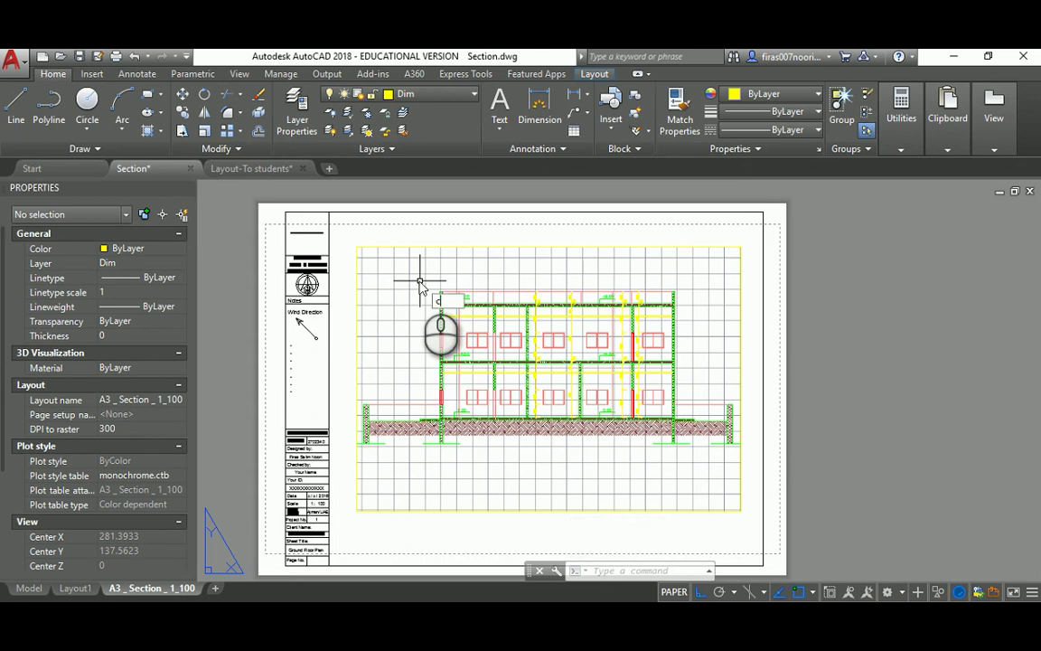
text(co)
key(Return)
click(389, 246)
key(Return)
click(384, 254)
scroll(353, 271, down, 4)
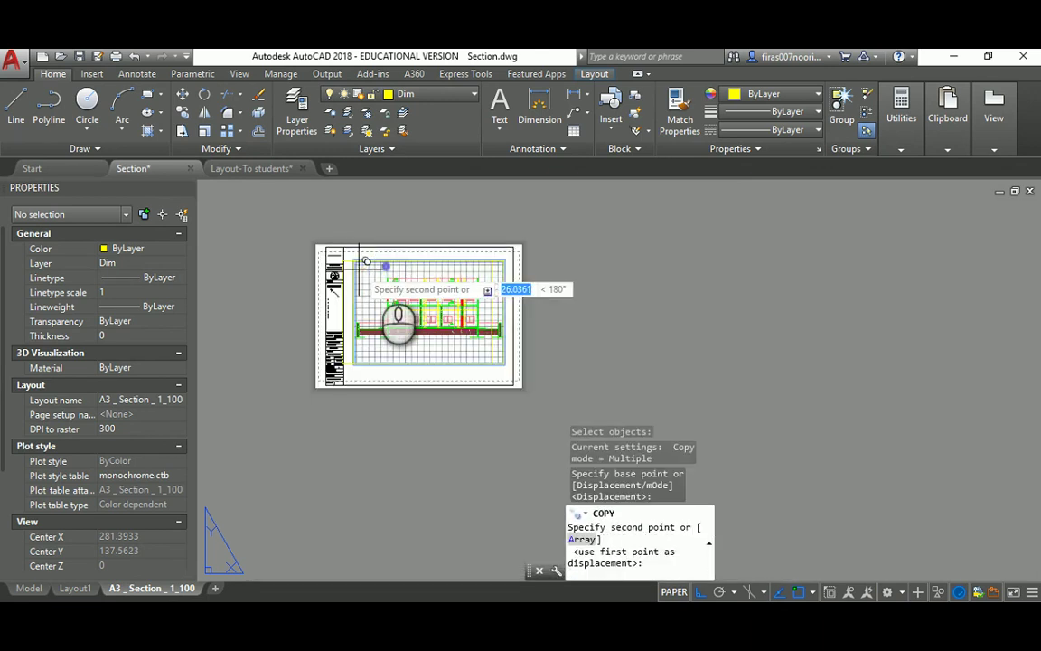
click(542, 271)
key(Escape)
key(Escape)
key(Escape)
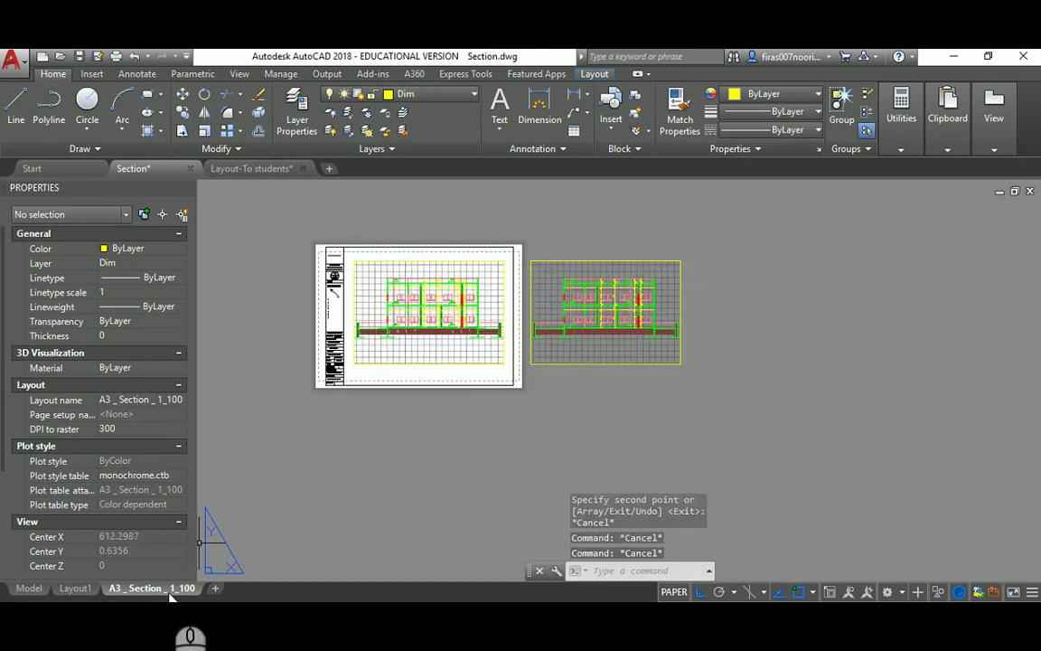
Step: Erase the copied viewport beside the sheet
click(677, 225)
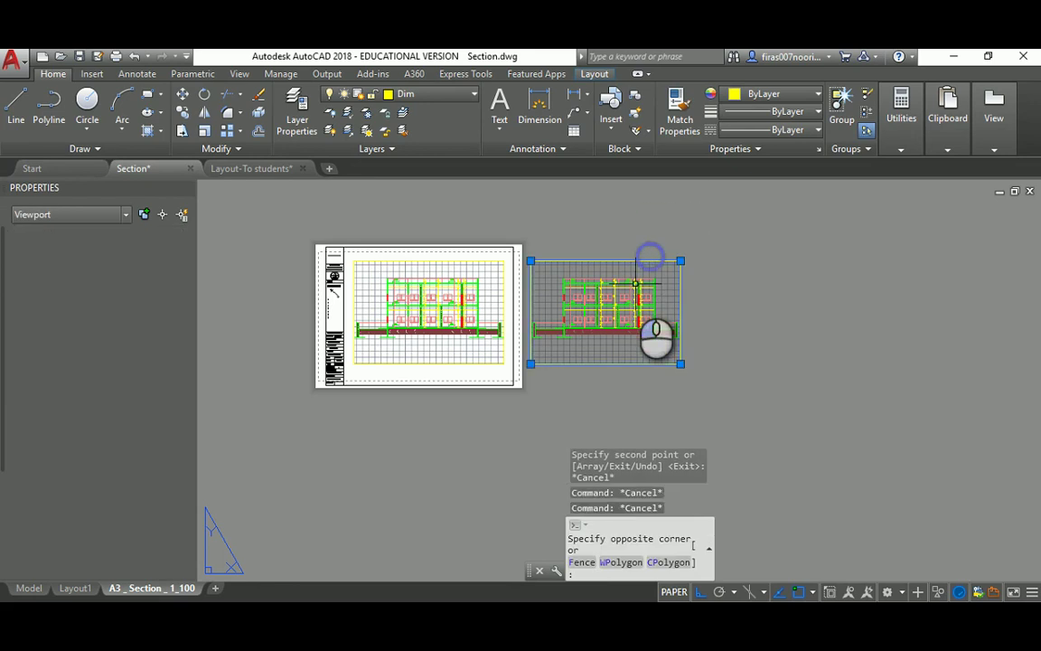
click(636, 285)
key(Delete)
Step: Create a copy of the A3 _ Section _ 1_100 layout, placed before the original
right_click(176, 592)
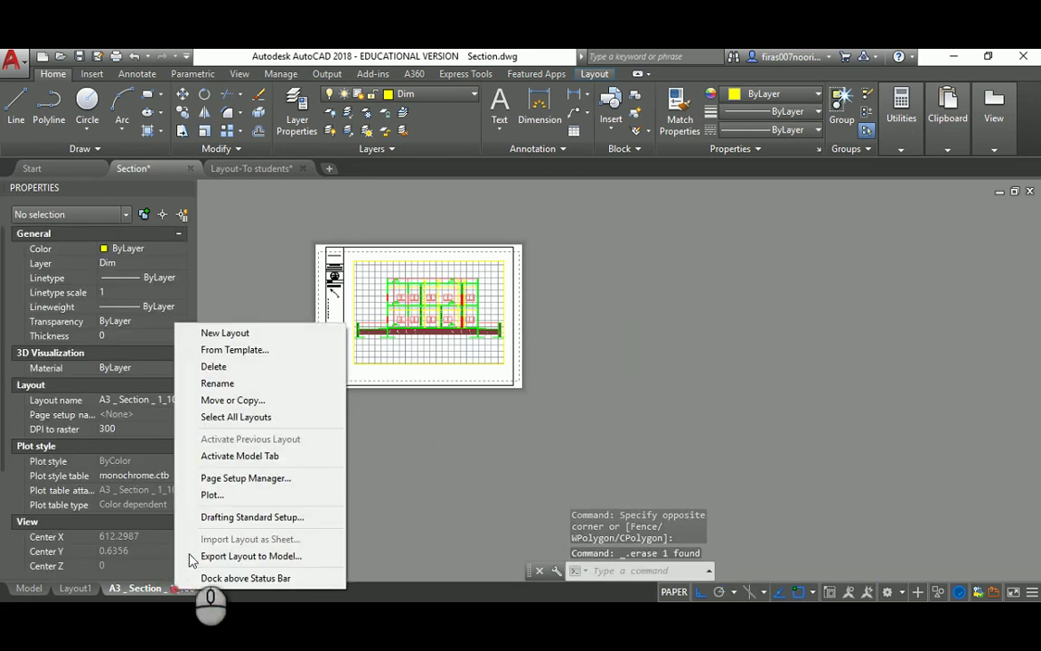
click(233, 400)
click(438, 328)
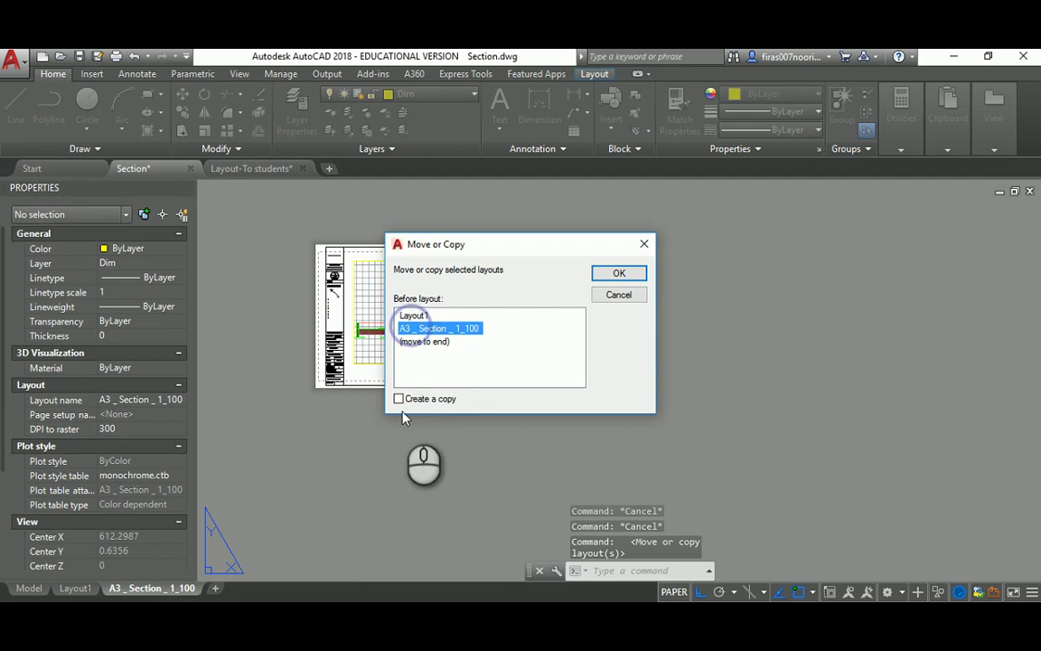
click(399, 398)
click(618, 272)
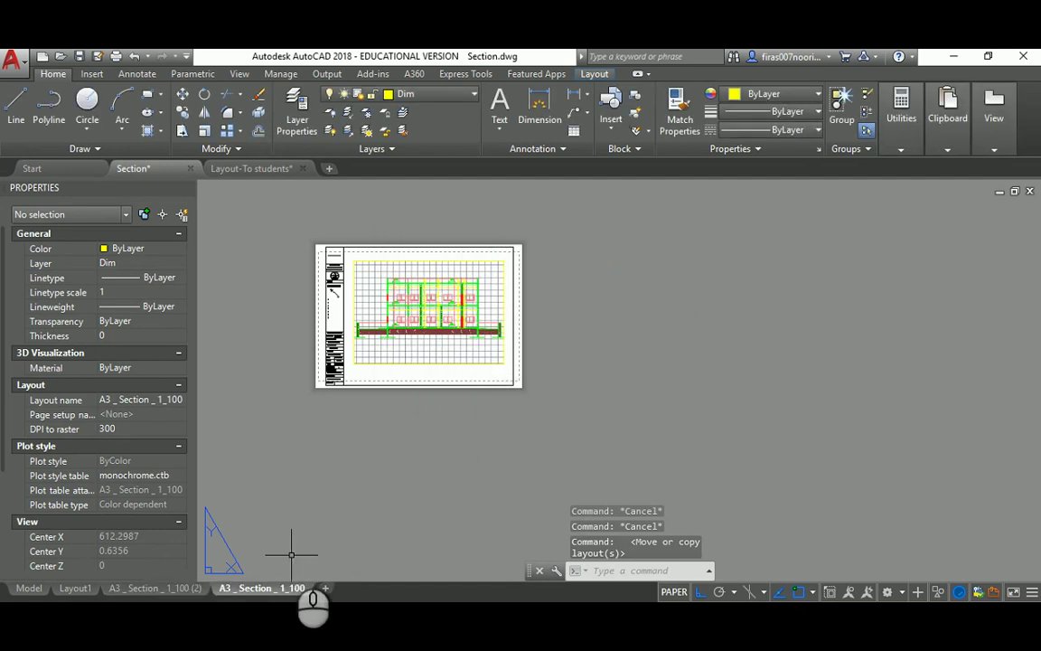
Step: Open the copied layout and rename it as A3 _ Section _ 1_200
mouse_move(263, 593)
click(179, 589)
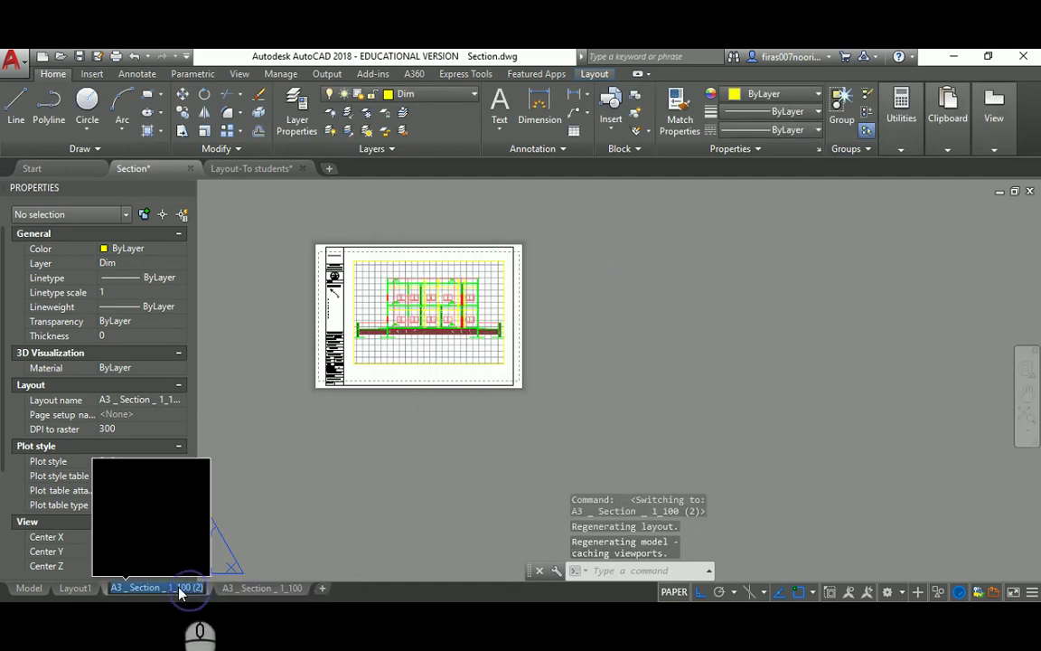
text(200)
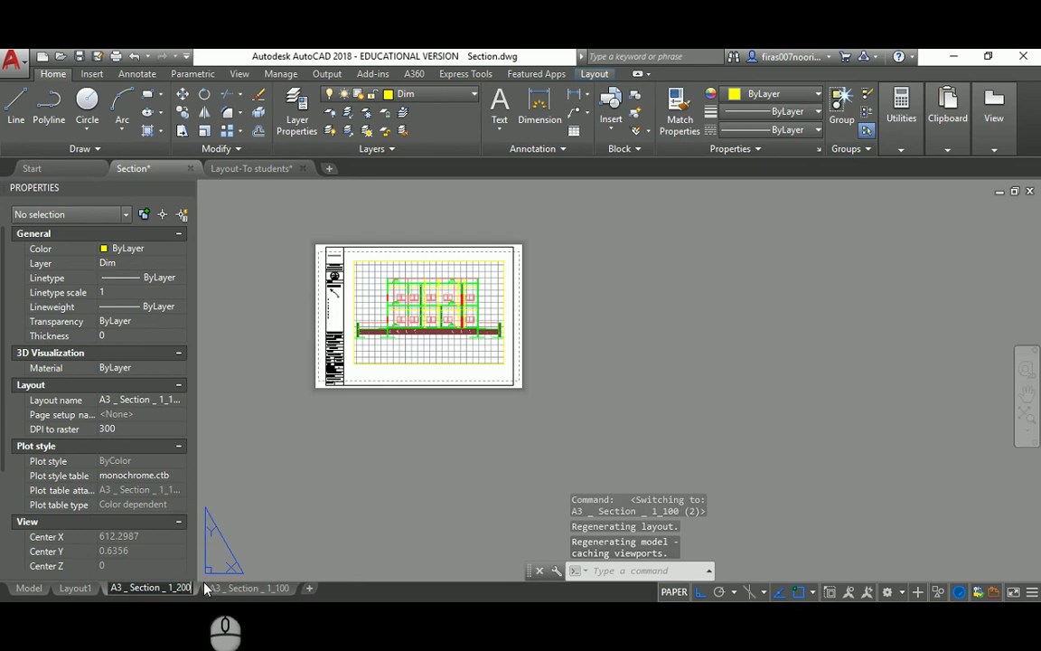
key(Return)
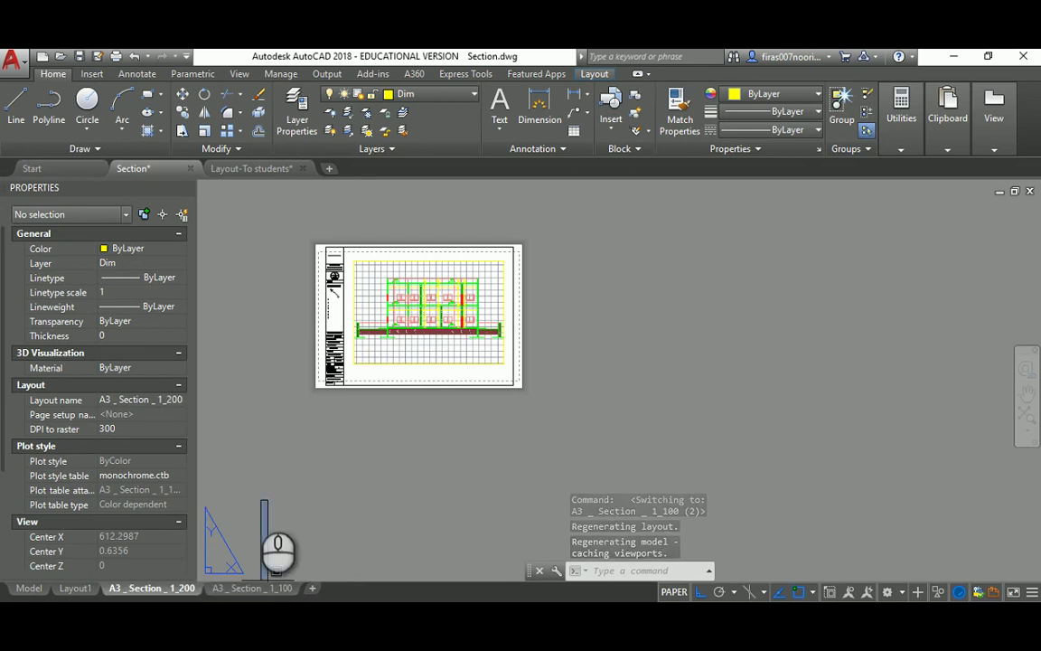
click(248, 492)
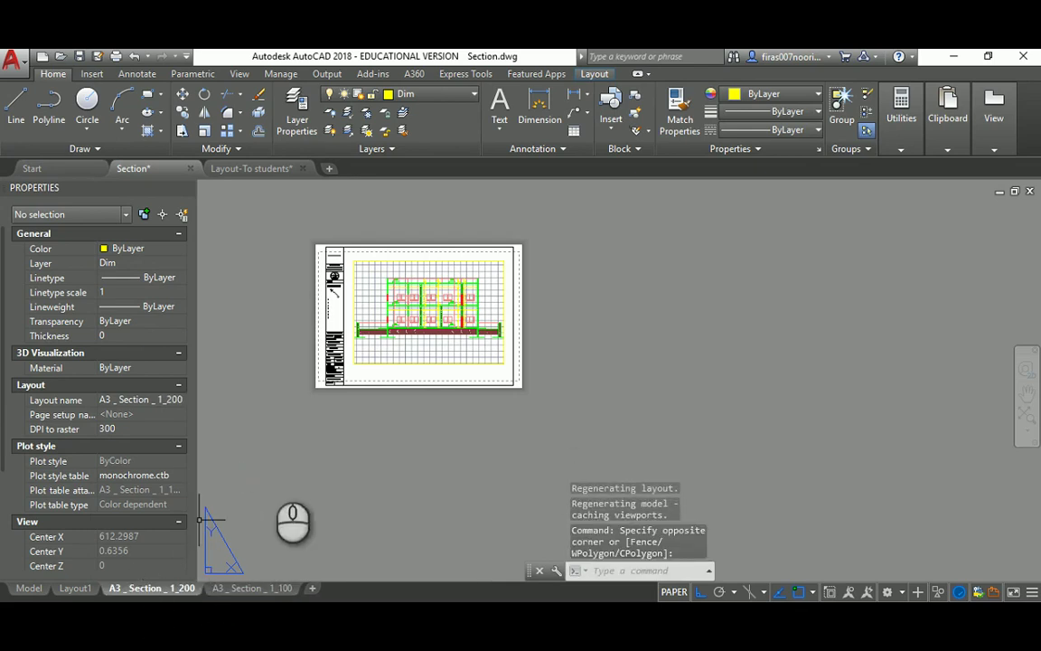
Step: Set the custom scale of the section viewport on the A3 _ Section _ 1_200 layout to 0.005
click(355, 296)
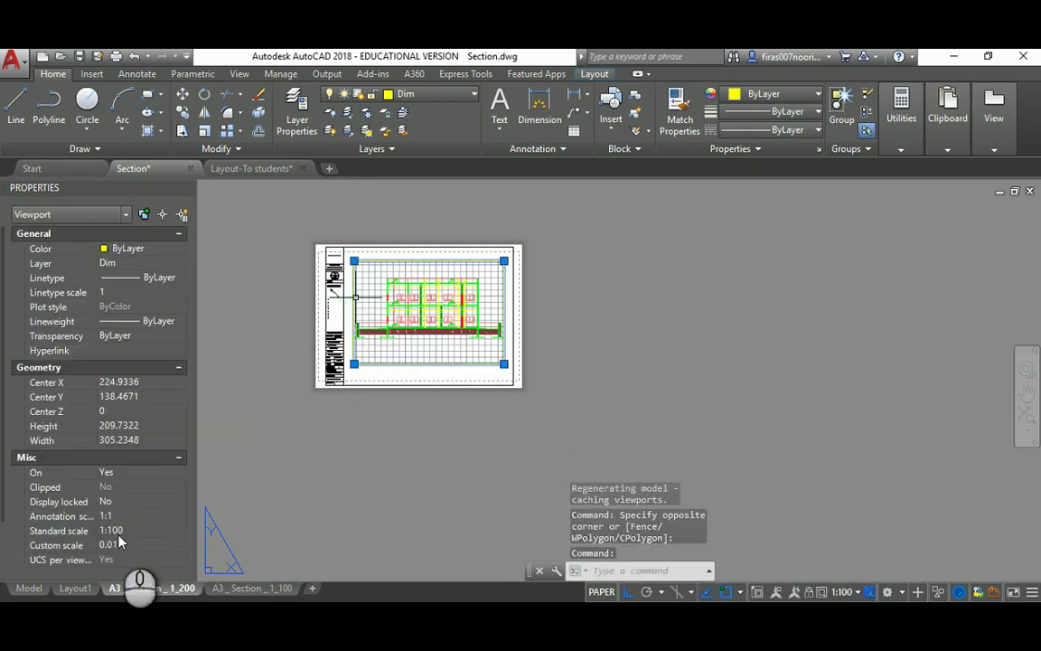
click(122, 544)
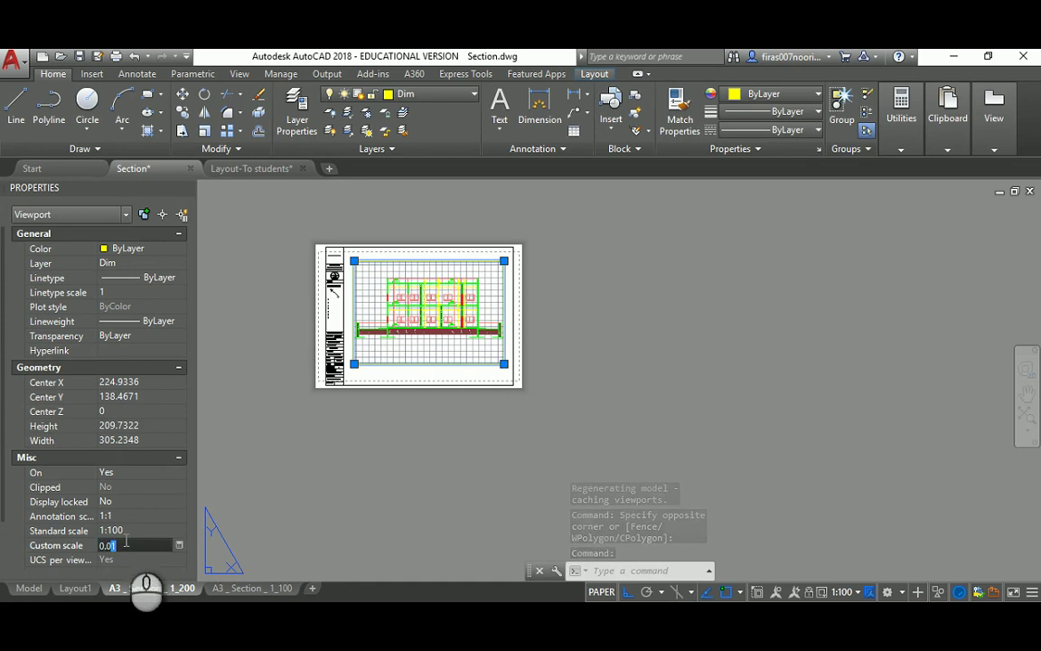
text(0.005)
key(Return)
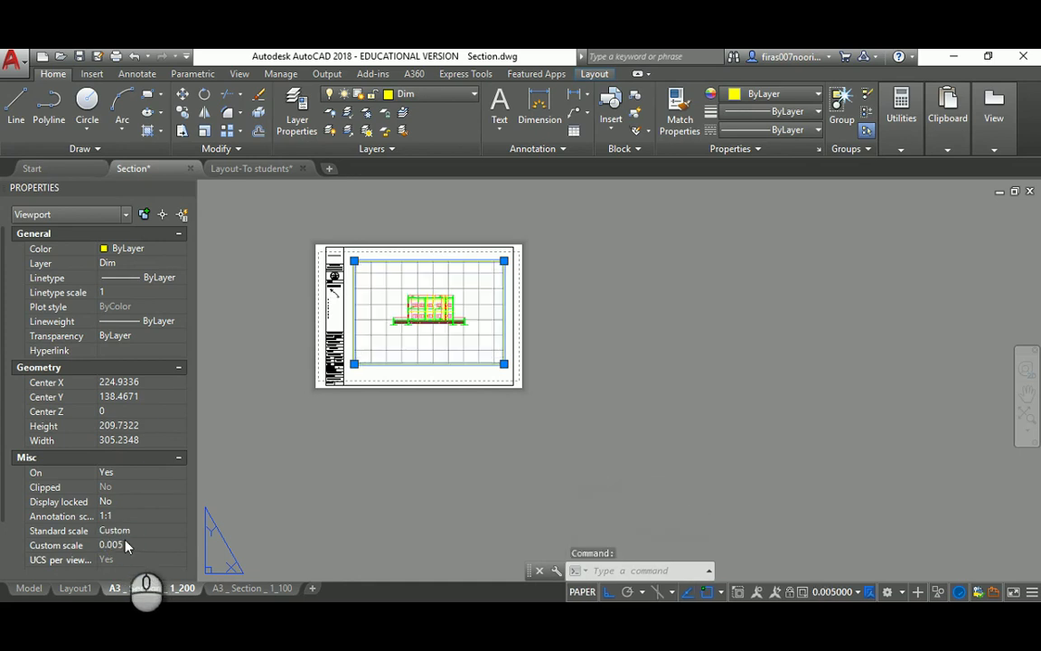
Step: Stretch the viewport's upper and lower edges inward around the building section, making it about 87 mm high at the same width, and deselect it
scroll(384, 365, up, 3)
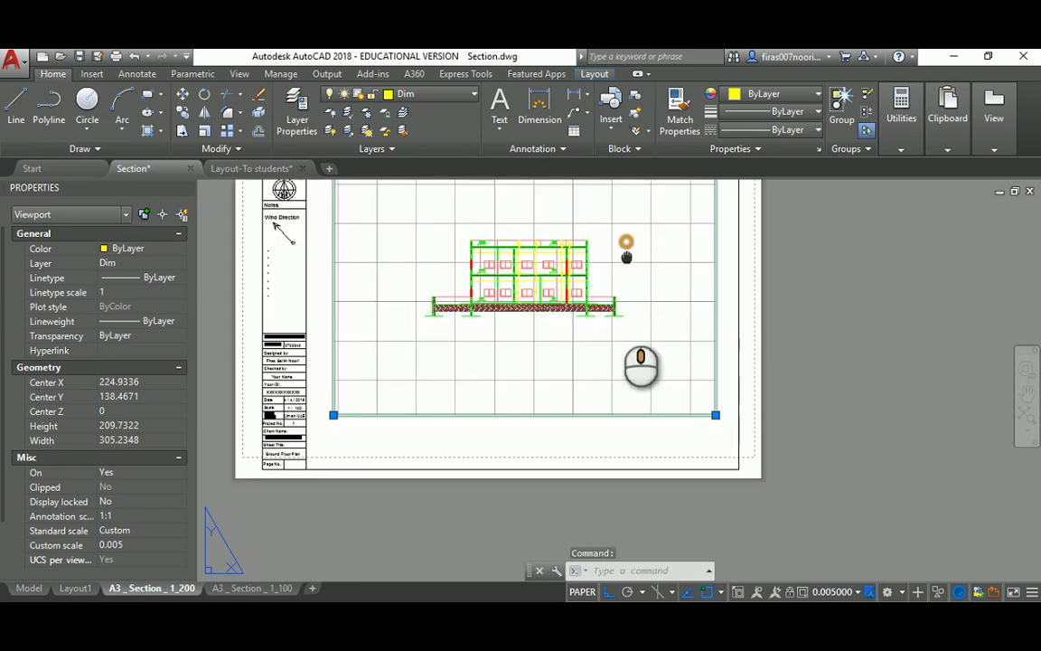
click(702, 256)
click(702, 321)
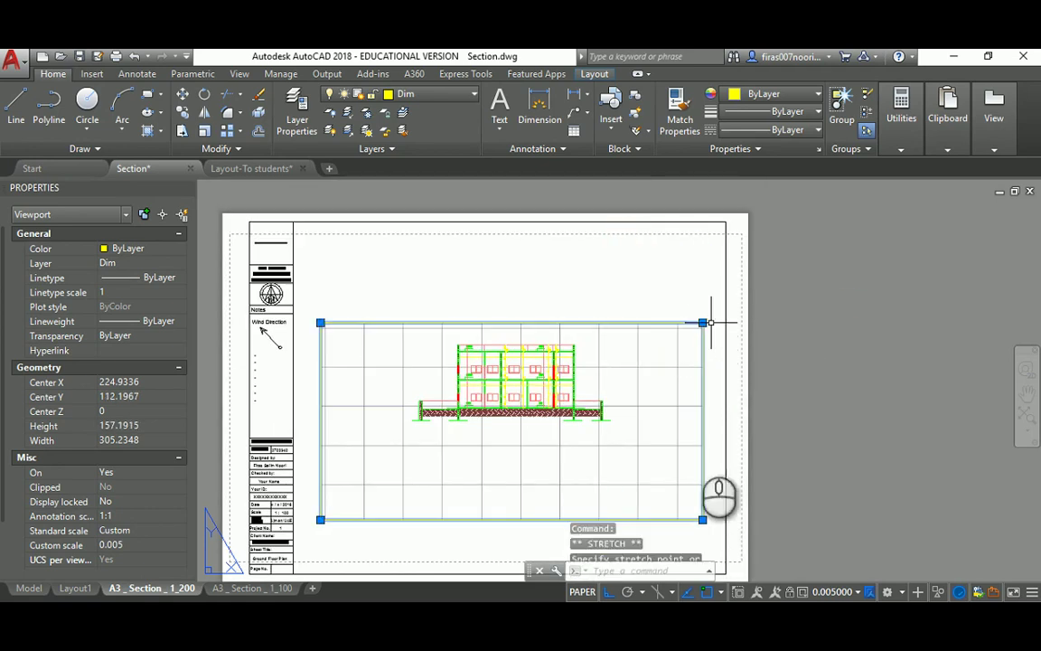
click(702, 520)
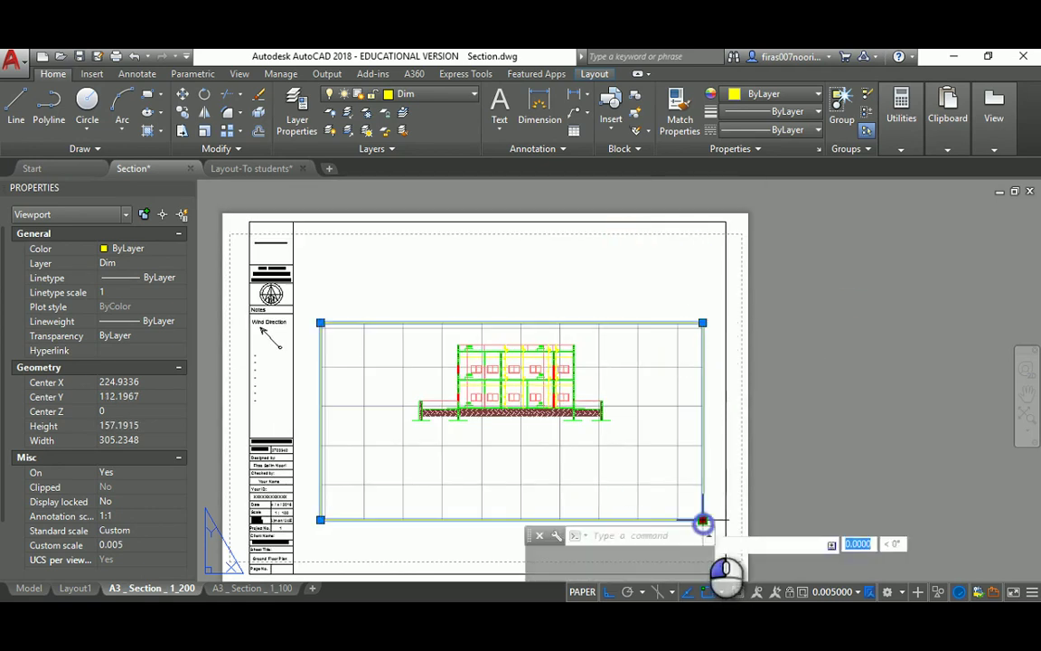
click(706, 432)
click(702, 321)
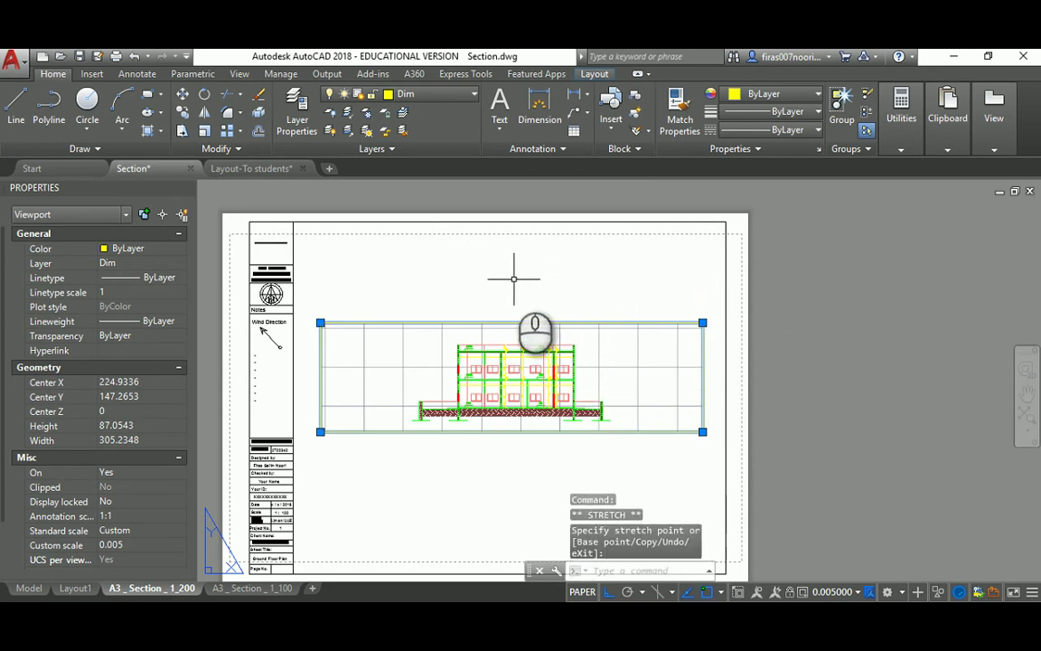
middle_drag(414, 355, 413, 336)
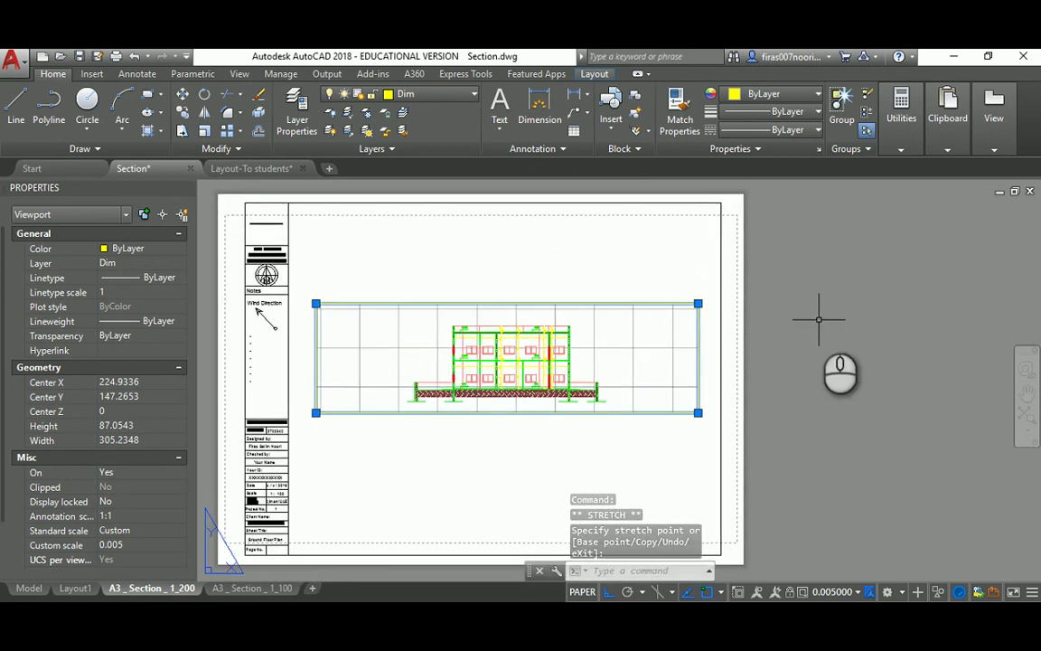
key(Escape)
key(Escape)
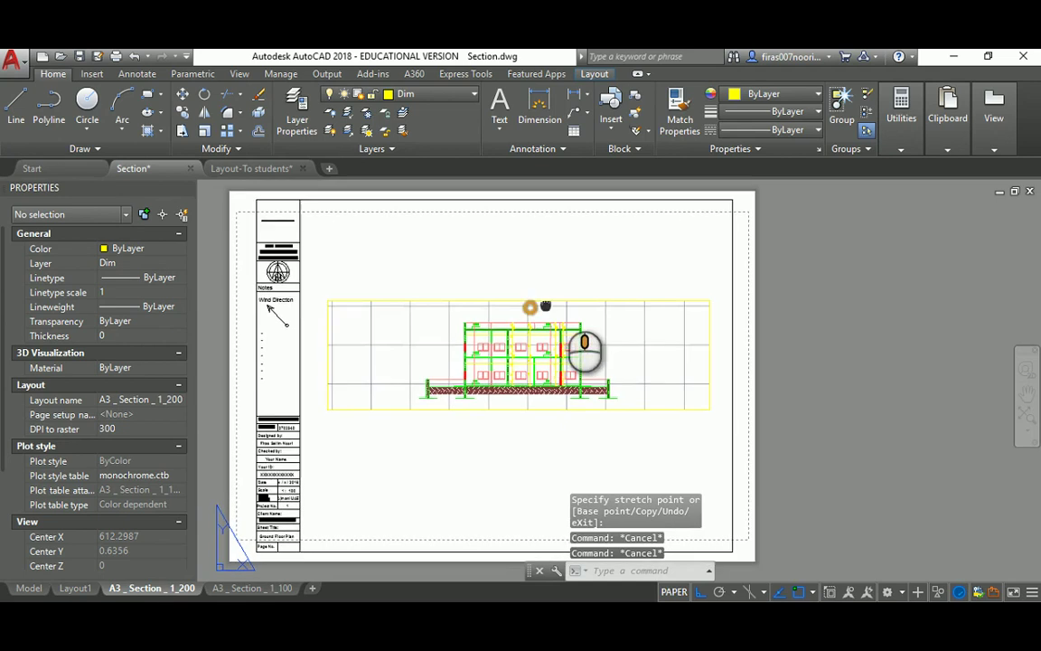